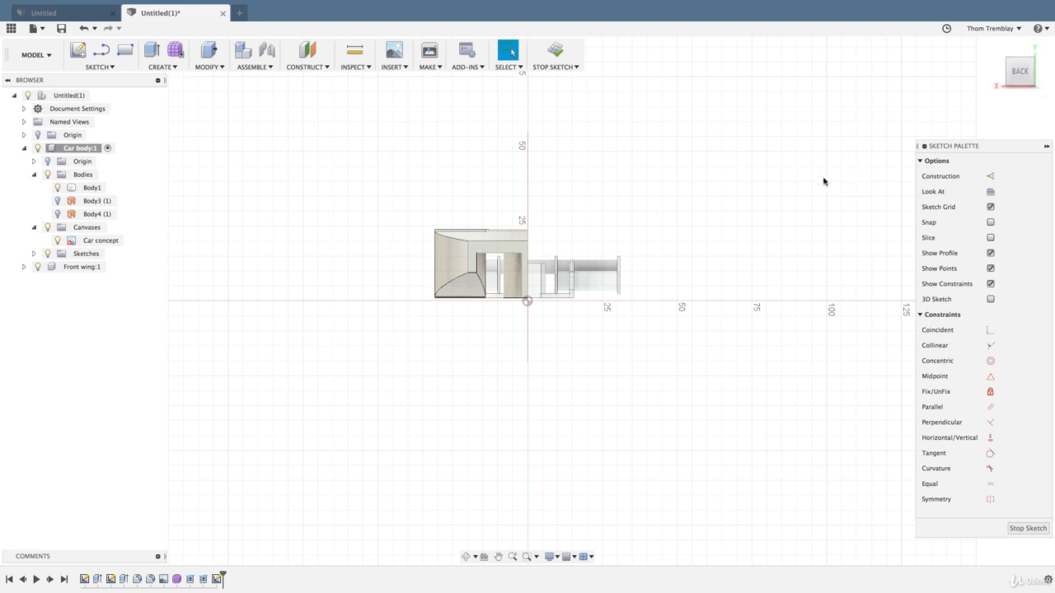
- Sketch a 25 mm diameter circle above the rear end of the car body, near the vertical axis
right_click(603, 161)
left_click(569, 171)
left_click(532, 173)
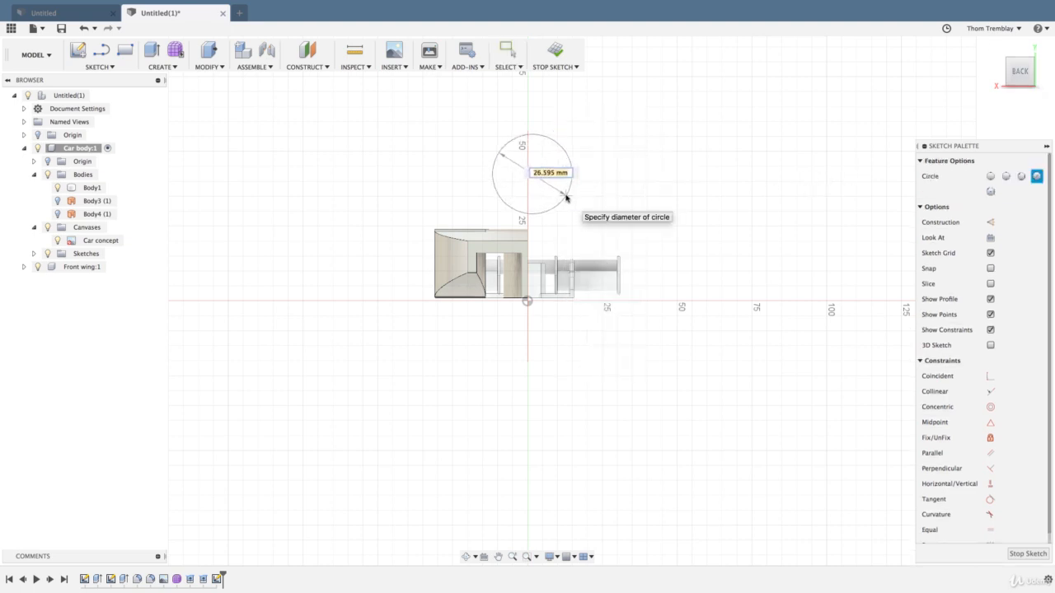
type("25")
key("Return")
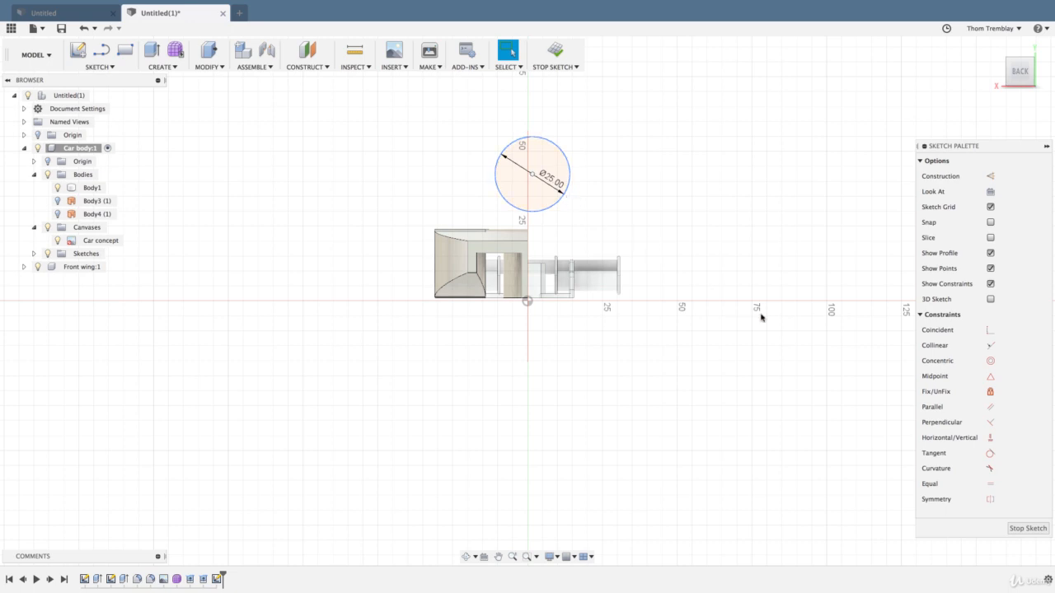
- Align the circle's centre vertically with the sketch origin using a Horizontal/Vertical constraint
left_click(989, 437)
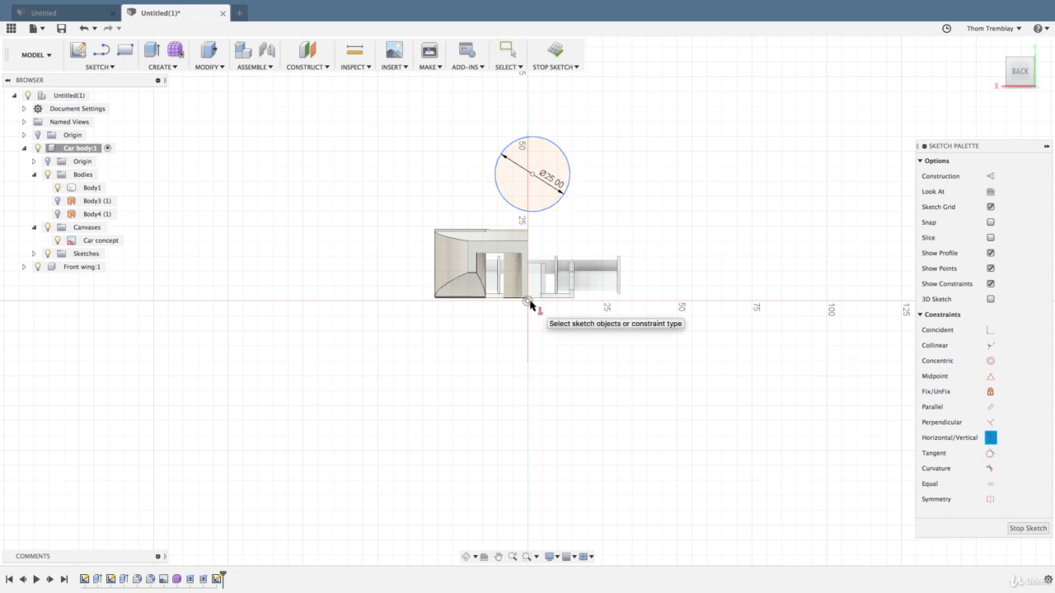
left_click(533, 175)
left_click(527, 301)
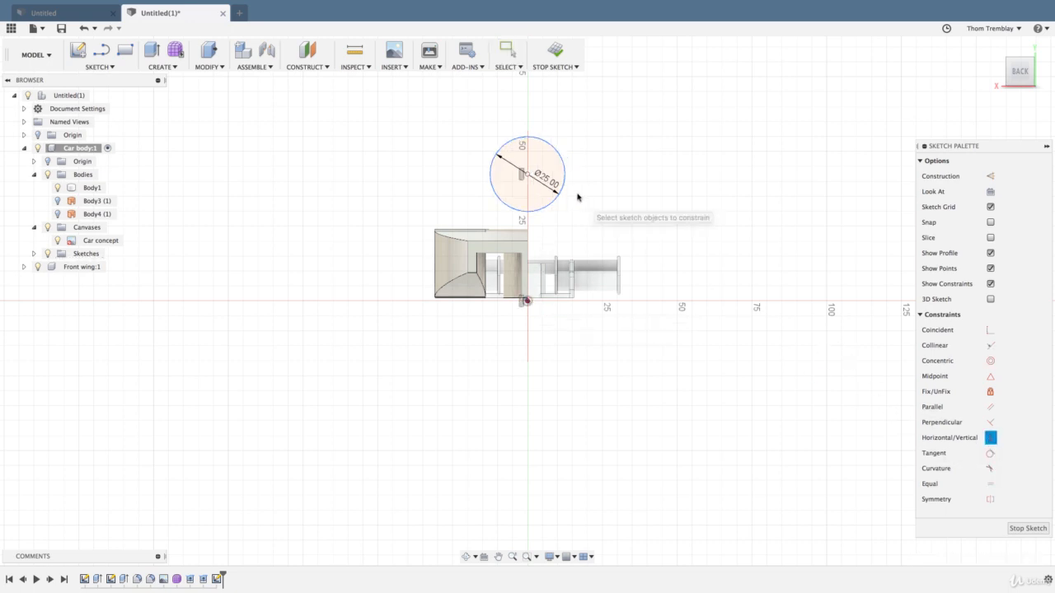
- Dimension the circle's centre 29 mm above the origin and finish the sketch
right_click(655, 175)
left_click(658, 204)
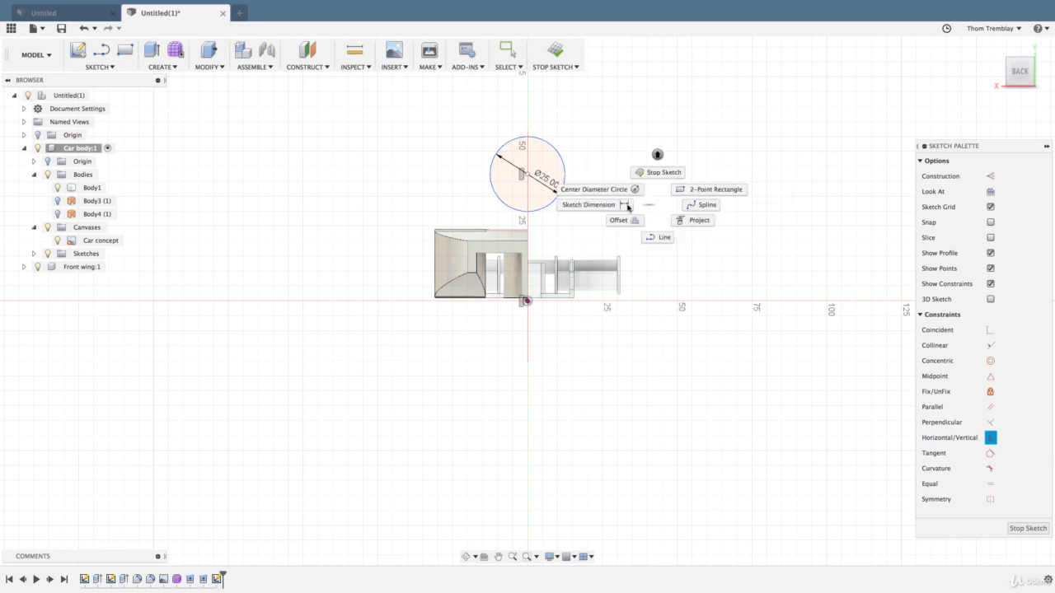
left_click(618, 204)
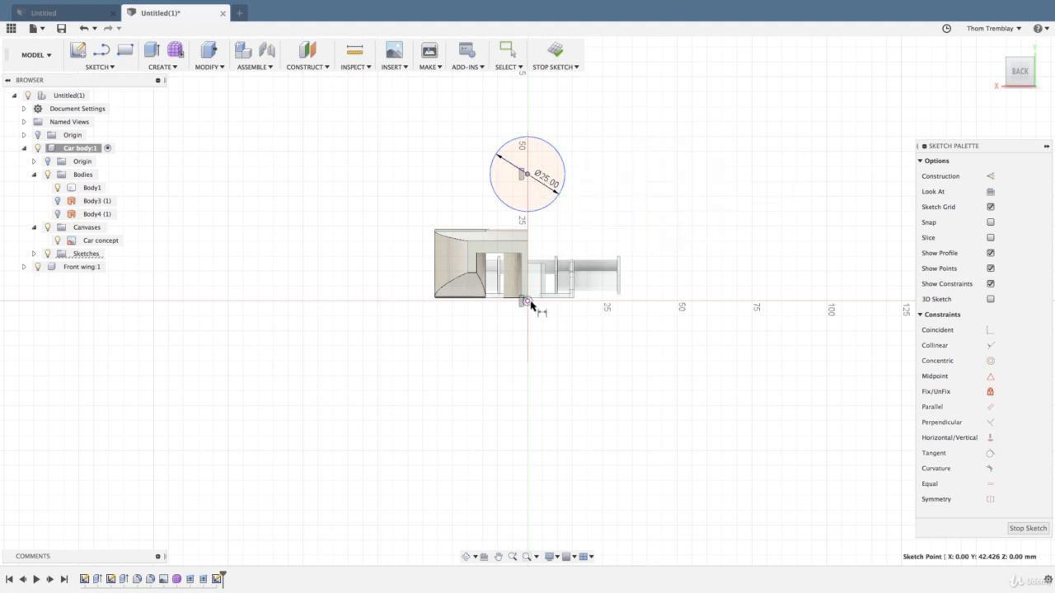
left_click(529, 302)
left_click(665, 229)
type("29")
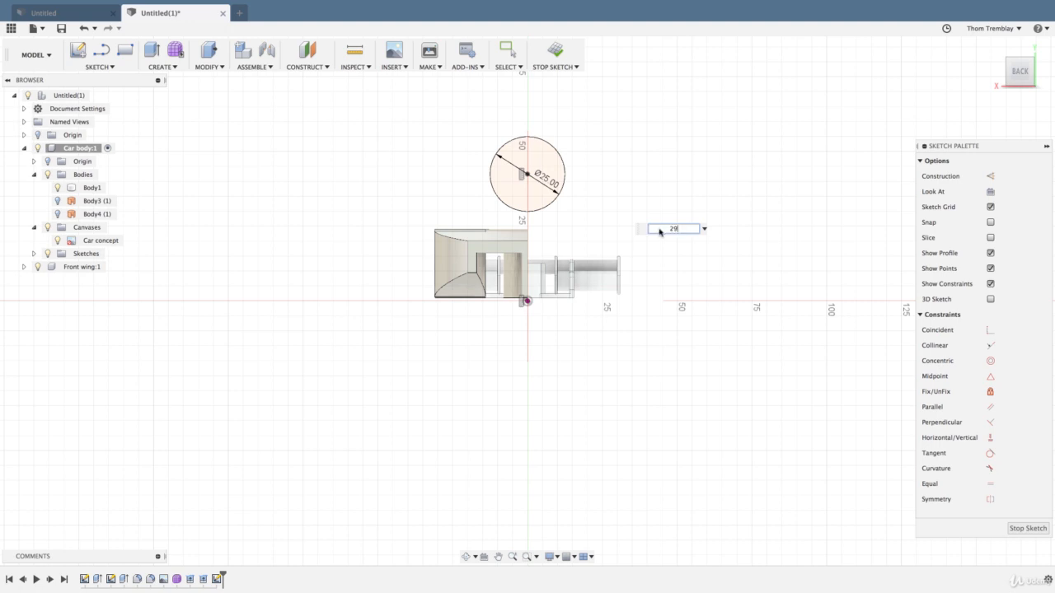
key("Return")
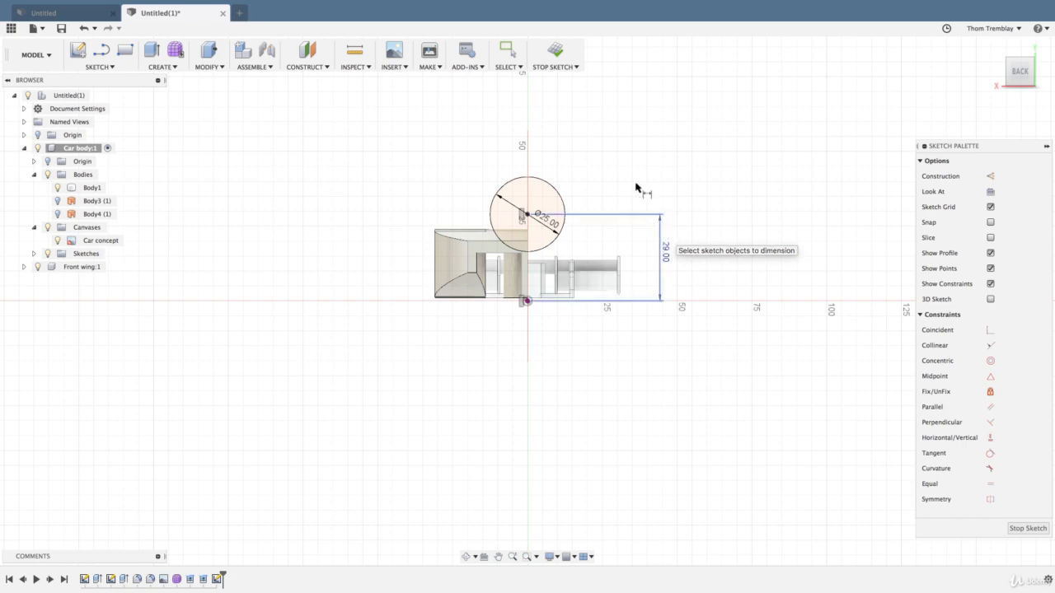
left_click(555, 49)
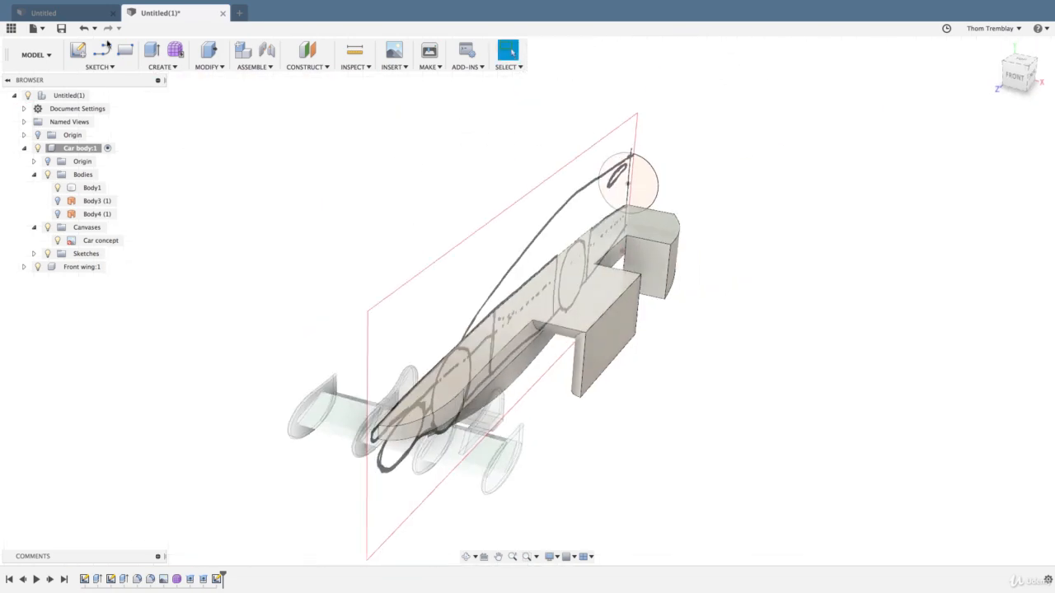
- Create a T-spline form by extruding the circle about 136.6 mm toward the car's nose with 4 front faces
left_click(176, 51)
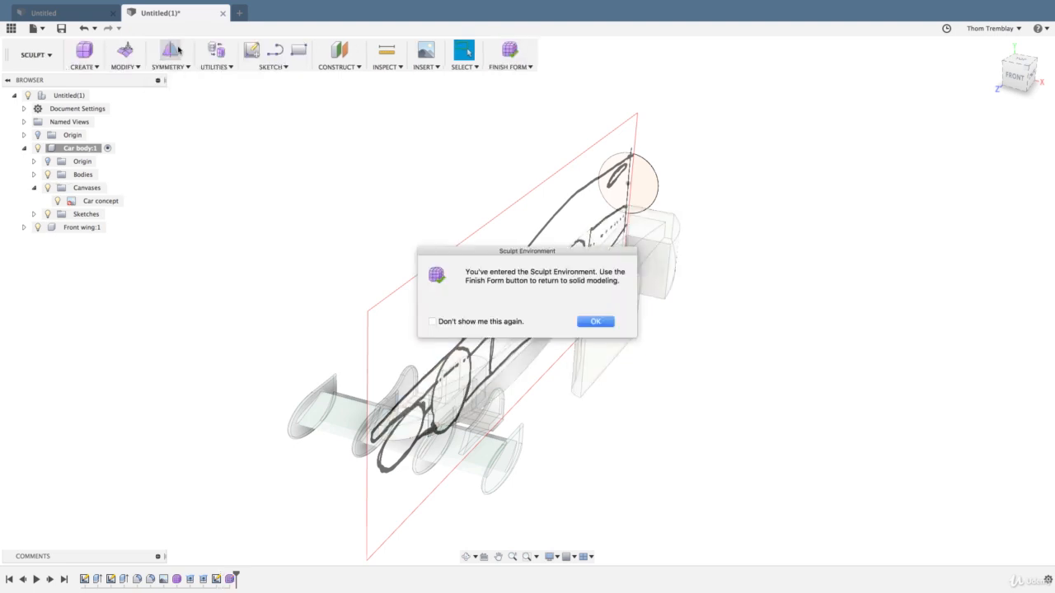
left_click(594, 323)
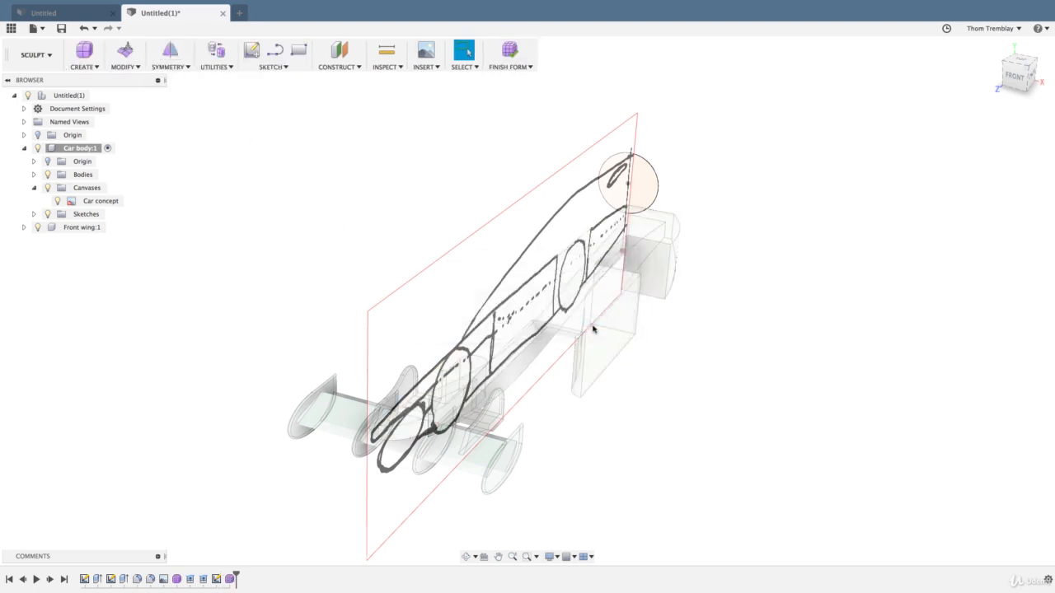
left_click(97, 69)
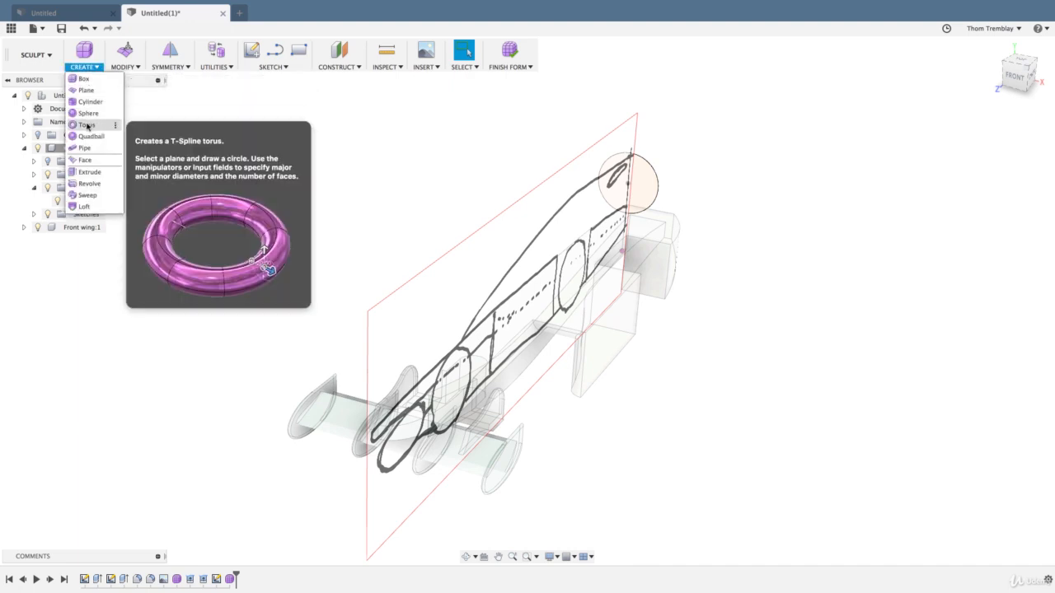
left_click(88, 172)
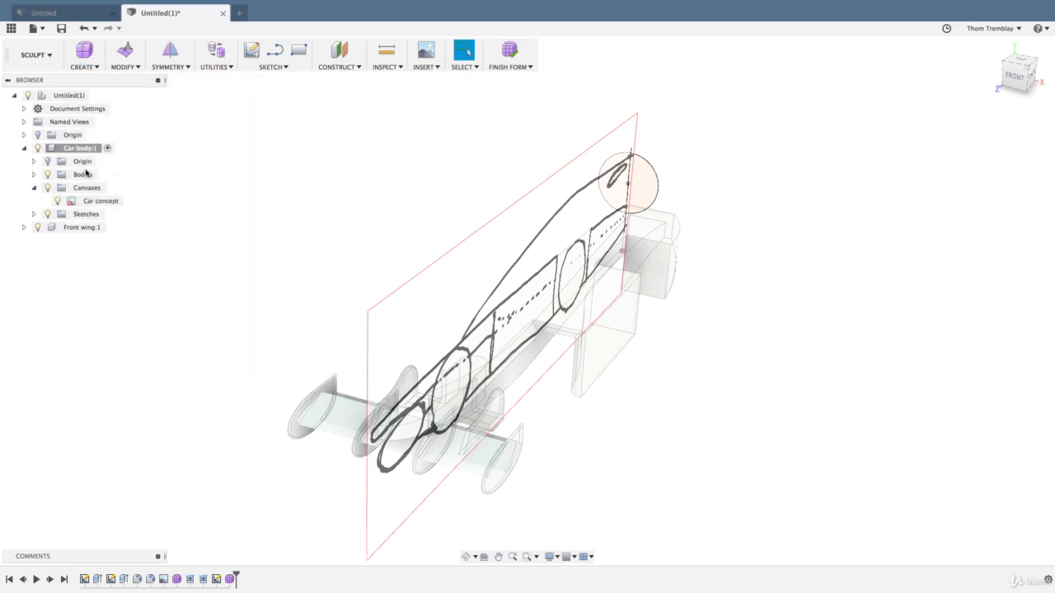
left_click(635, 174)
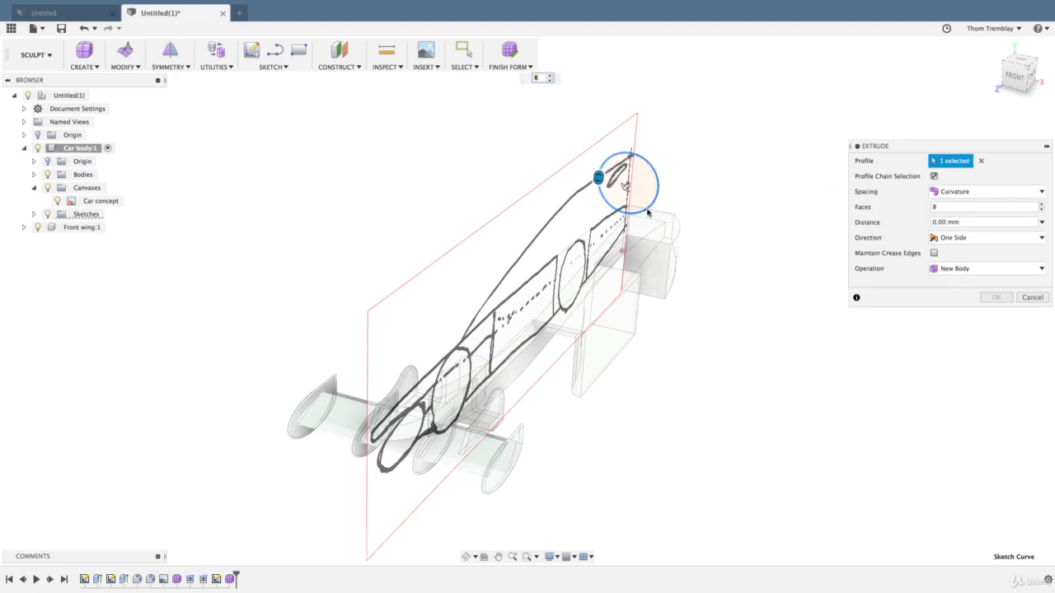
left_click_drag(585, 226, 476, 316)
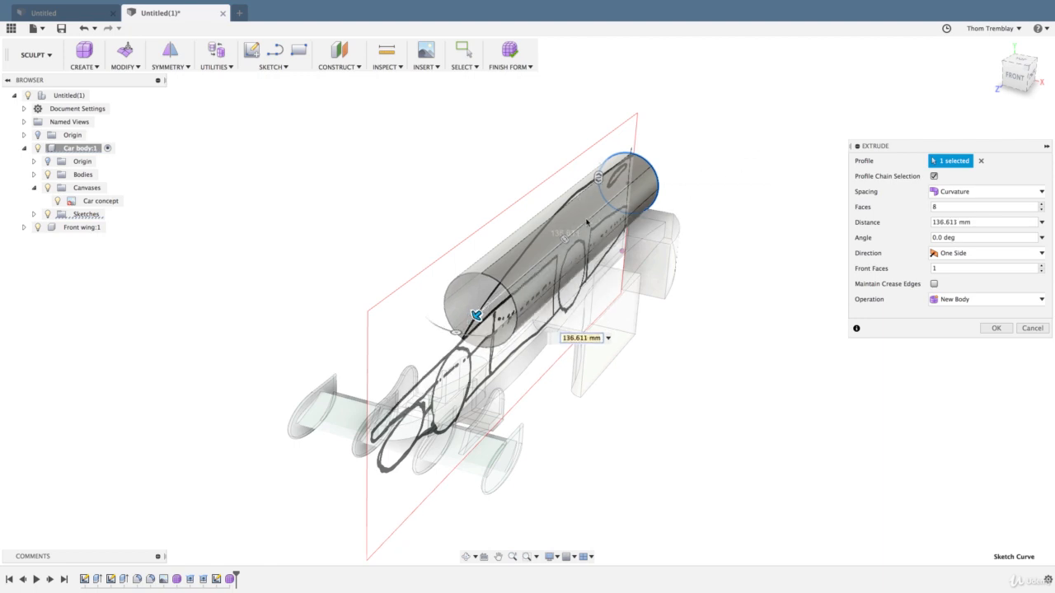
mouse_move(566, 243)
left_mouse_down()
mouse_move(549, 252)
mouse_move(575, 239)
left_mouse_up()
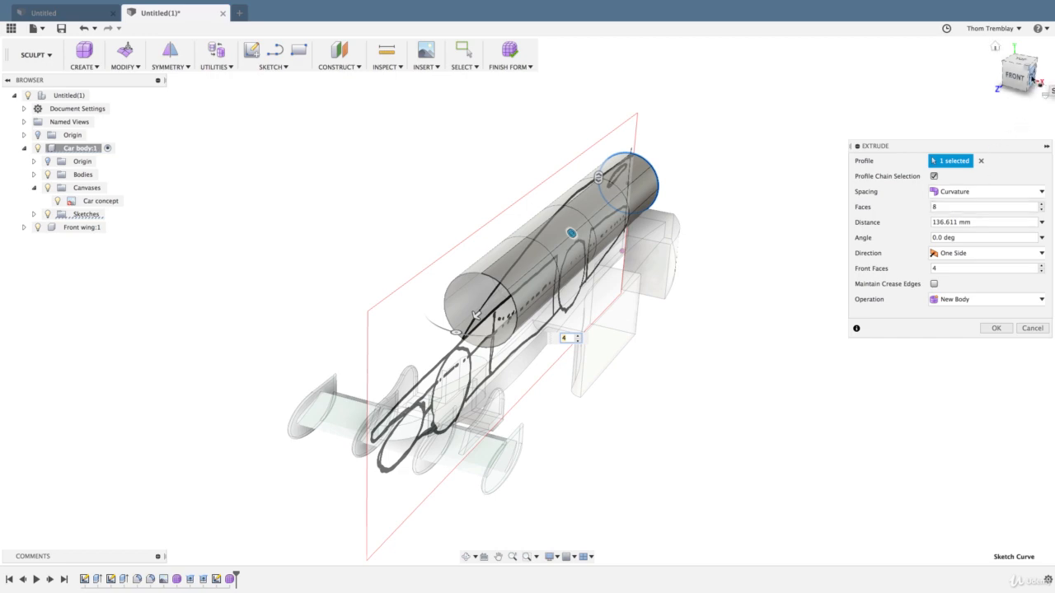
- Lengthen the extrusion to about 149.3 mm, where the canopy line in the concept sketch begins, and accept it
left_click(1040, 81)
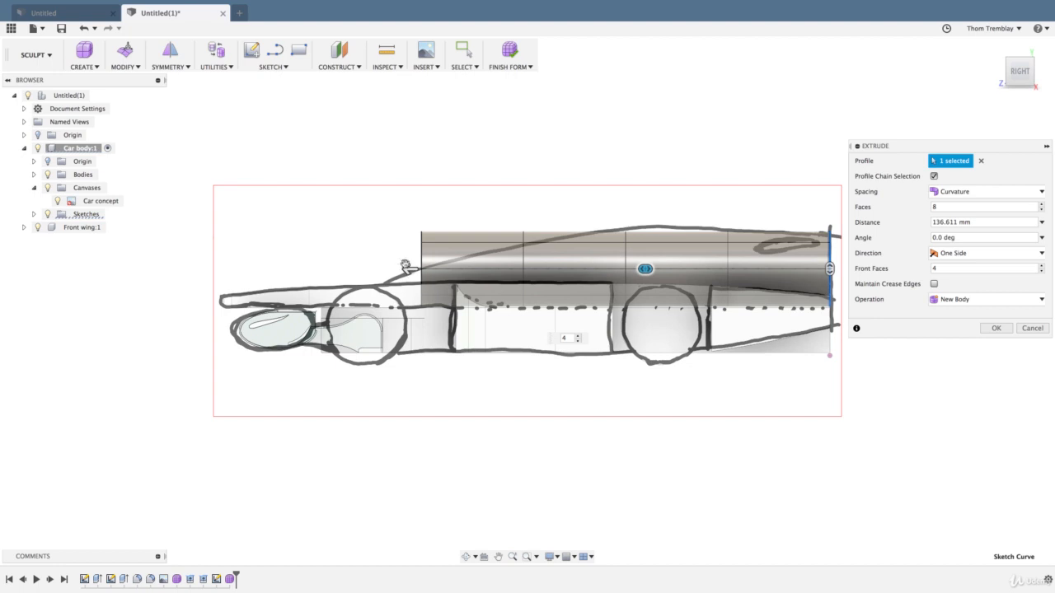
left_click_drag(408, 269, 372, 269)
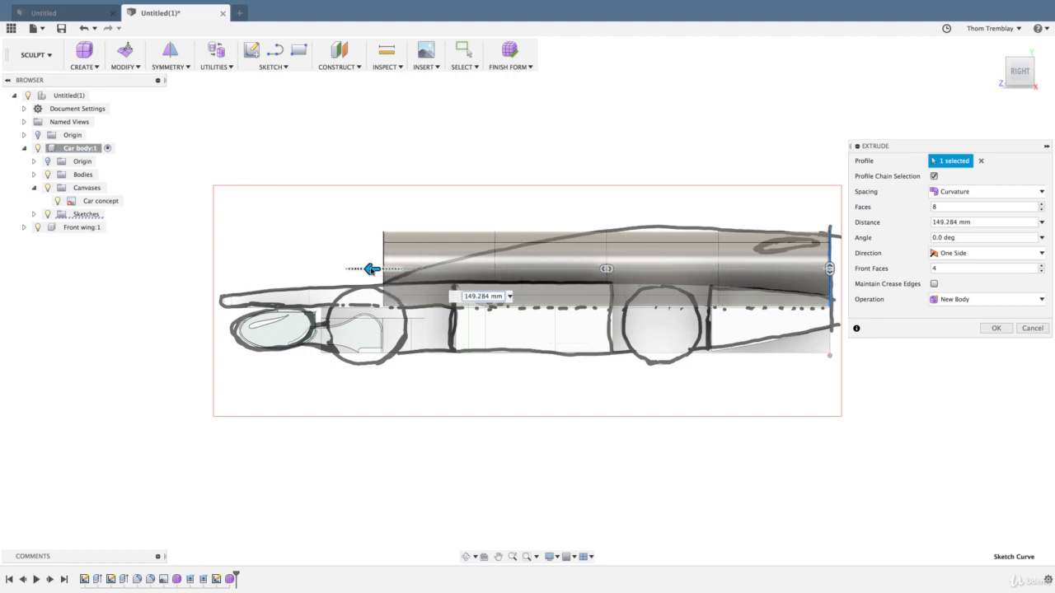
right_click(459, 139)
left_click(489, 137)
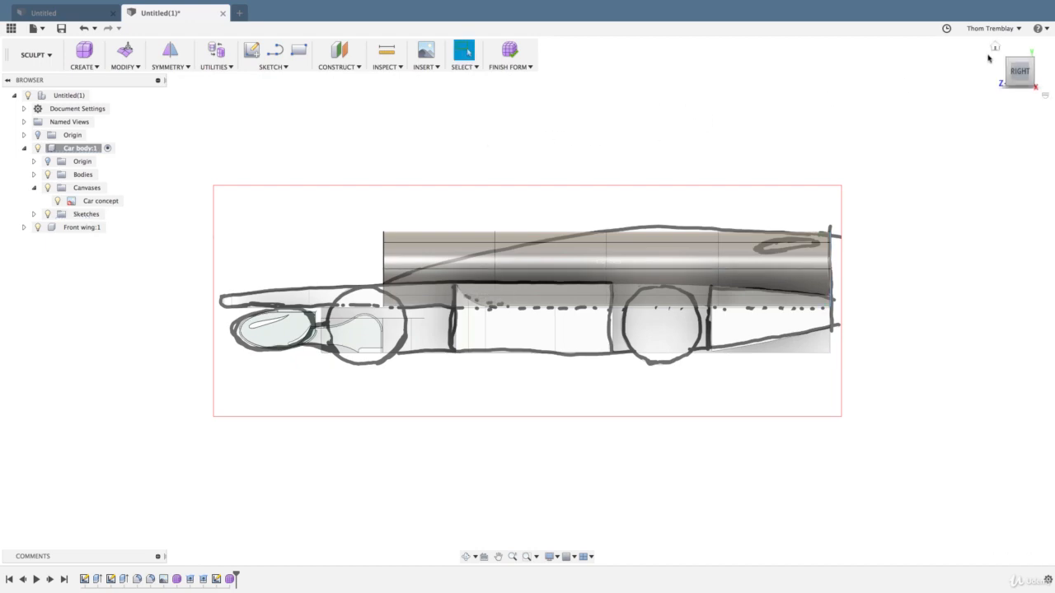
- Try moving a vertex on the tube's side by about -3.41 mm and 11.06 mm with Edit Form
left_click(994, 47)
scroll(633, 341, "up", 1)
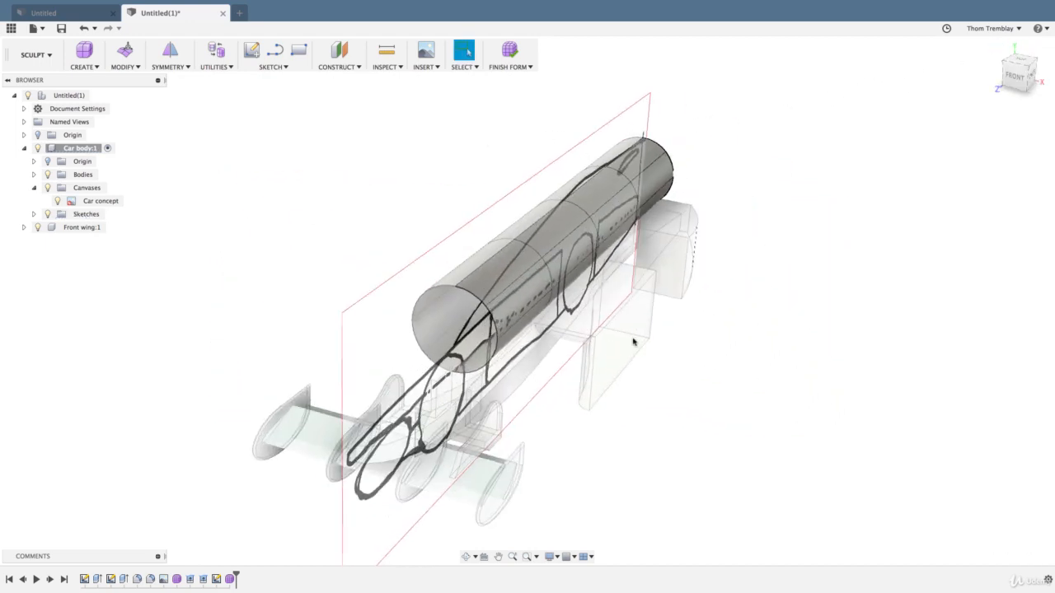
scroll(635, 339, "up", 1)
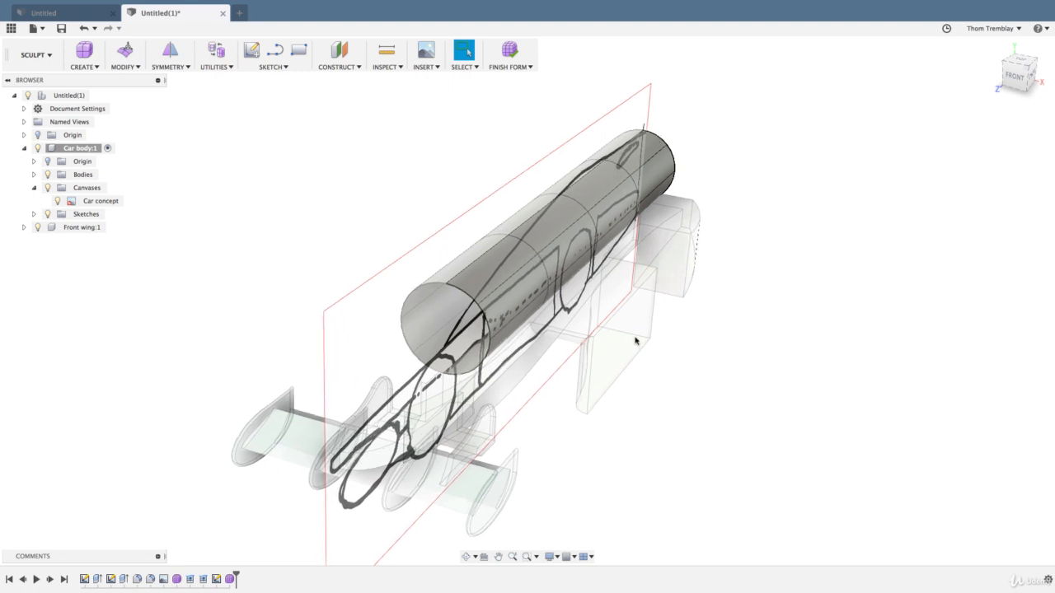
scroll(634, 339, "up", 1)
middle_click_drag(751, 122, 812, 195)
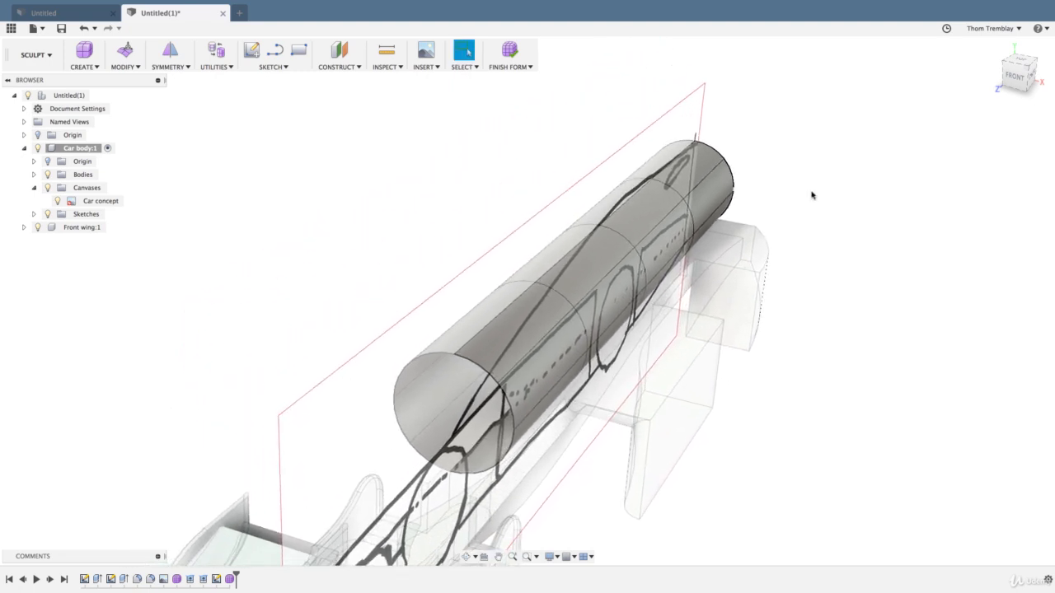
right_click(767, 121)
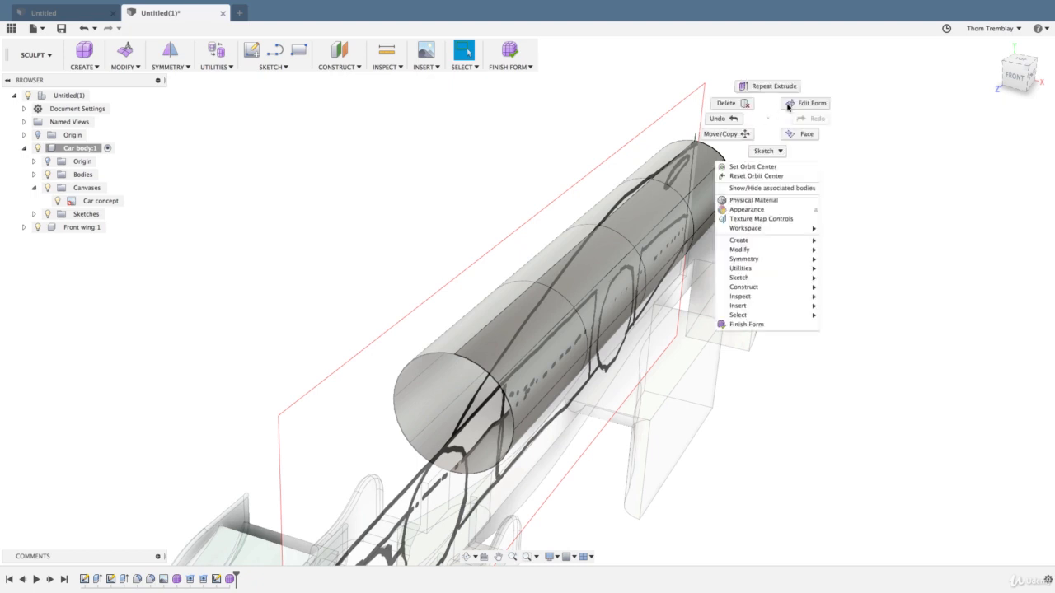
left_click(788, 106)
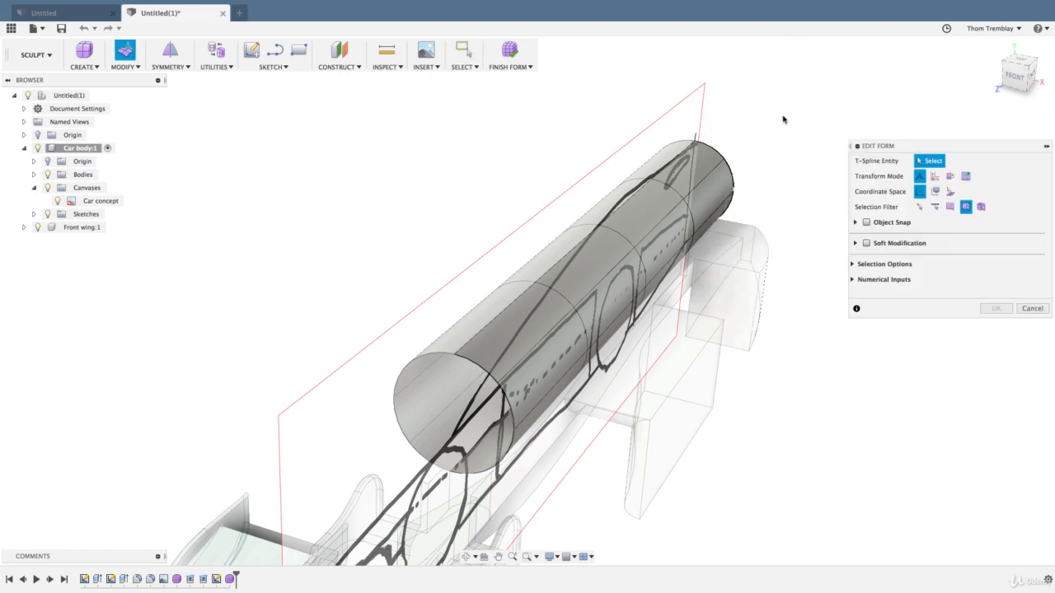
left_click(646, 249)
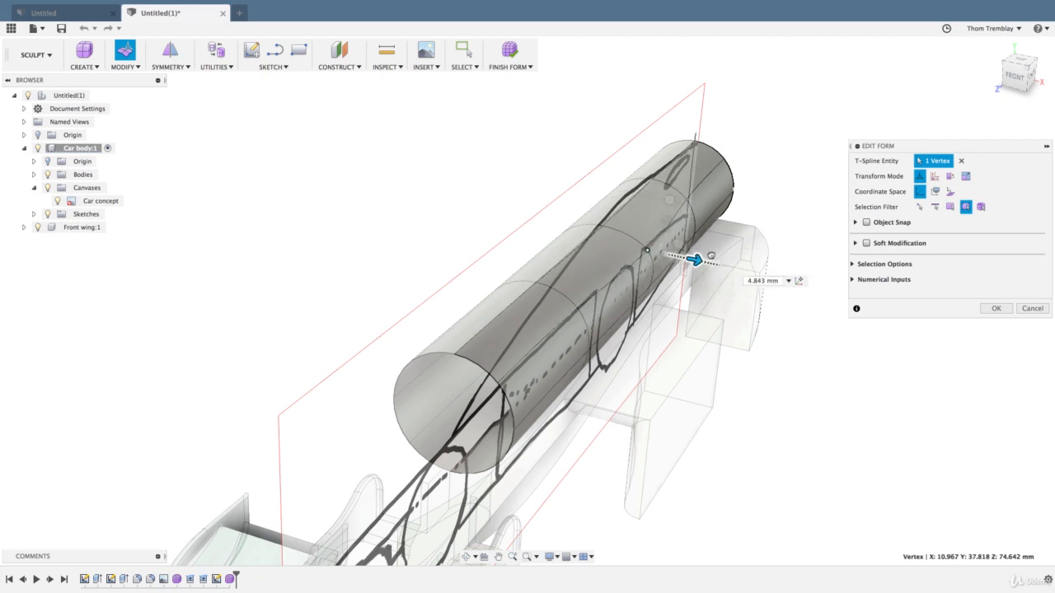
left_click_drag(710, 257, 719, 202)
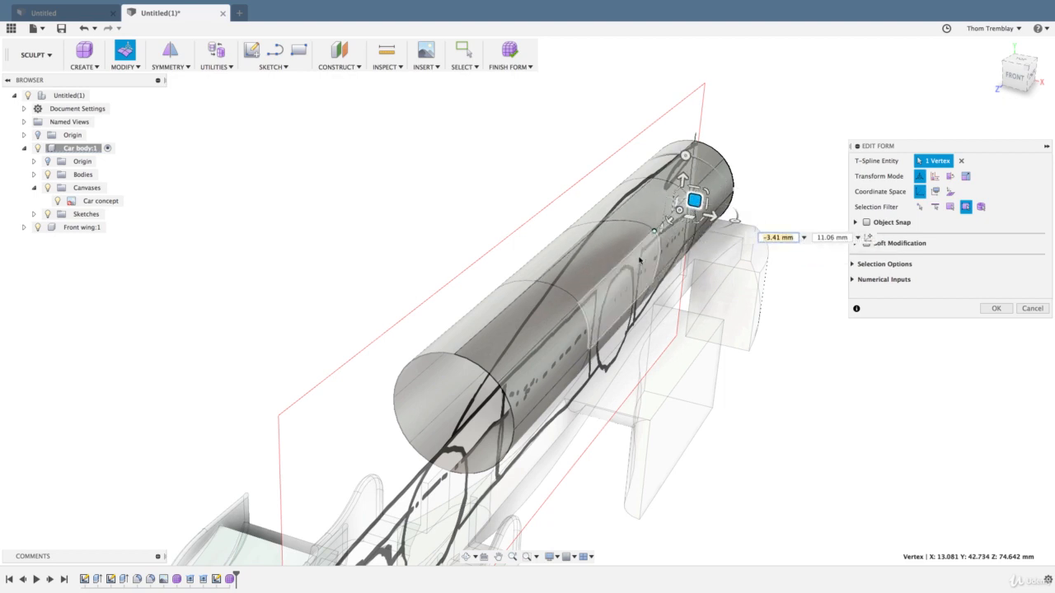
- Try moving an upper edge of the tube, and scale the adjacent face by about 1.209
left_click(648, 220)
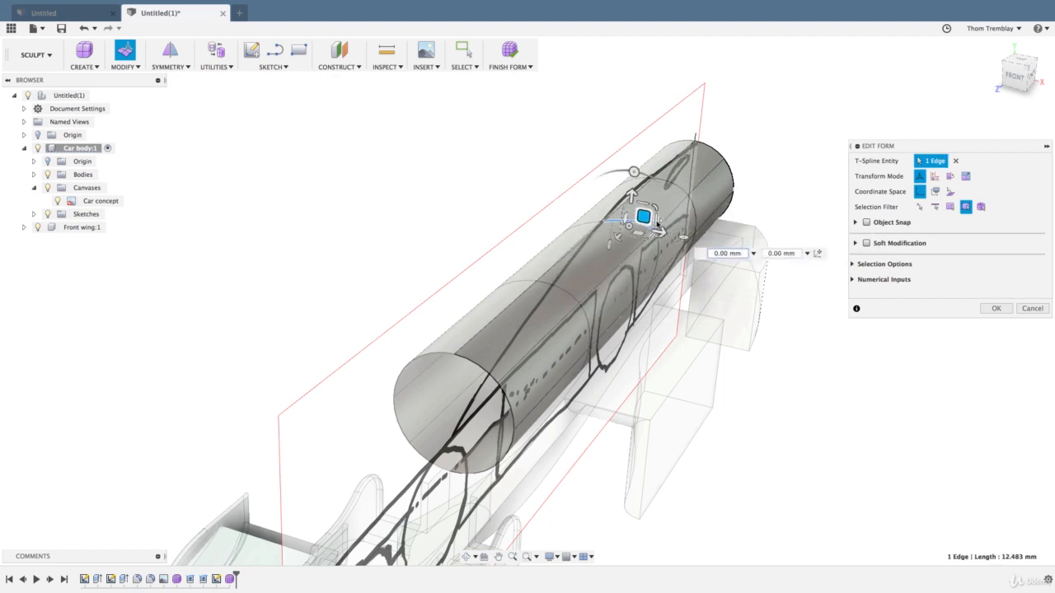
left_click_drag(657, 223, 598, 255)
left_click(599, 255)
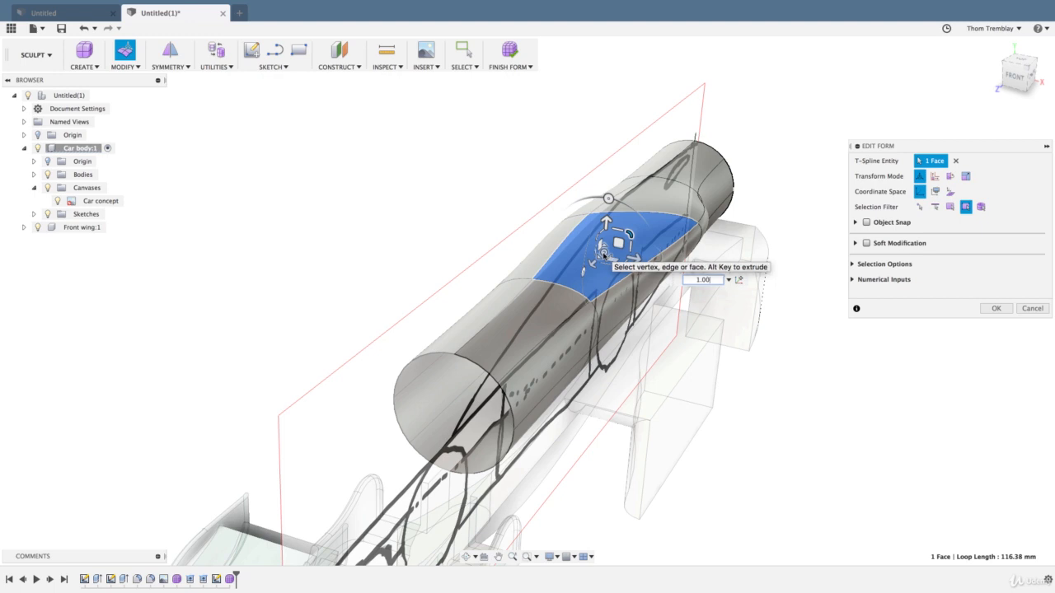
mouse_move(608, 249)
left_mouse_down()
mouse_move(754, 225)
mouse_move(612, 251)
left_mouse_up()
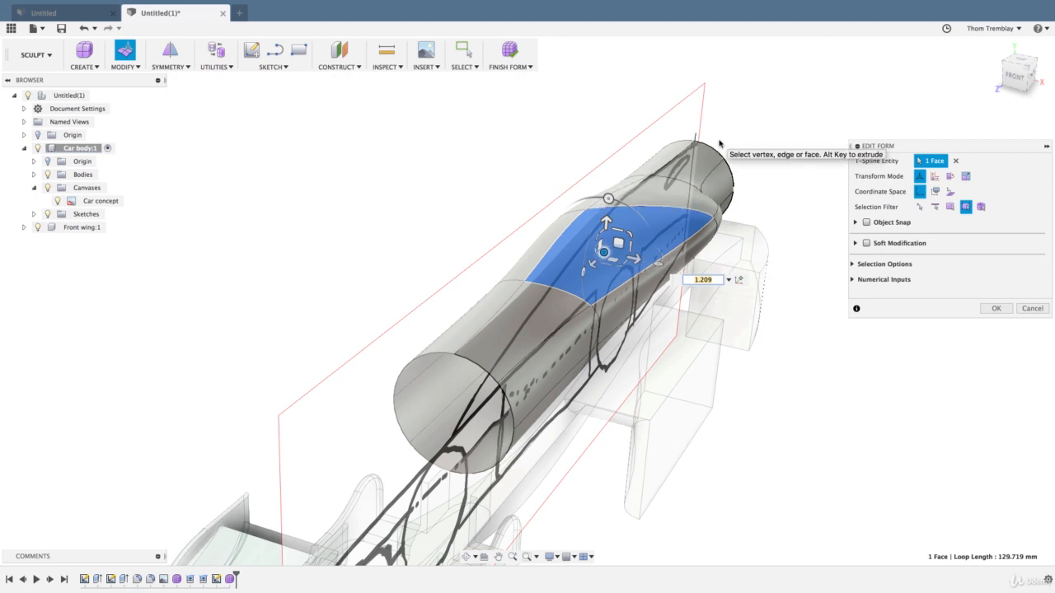
- Undo the trial vertex, edge and face edits on the tube
right_click(772, 93)
left_click(713, 87)
right_click_drag(793, 94, 735, 97)
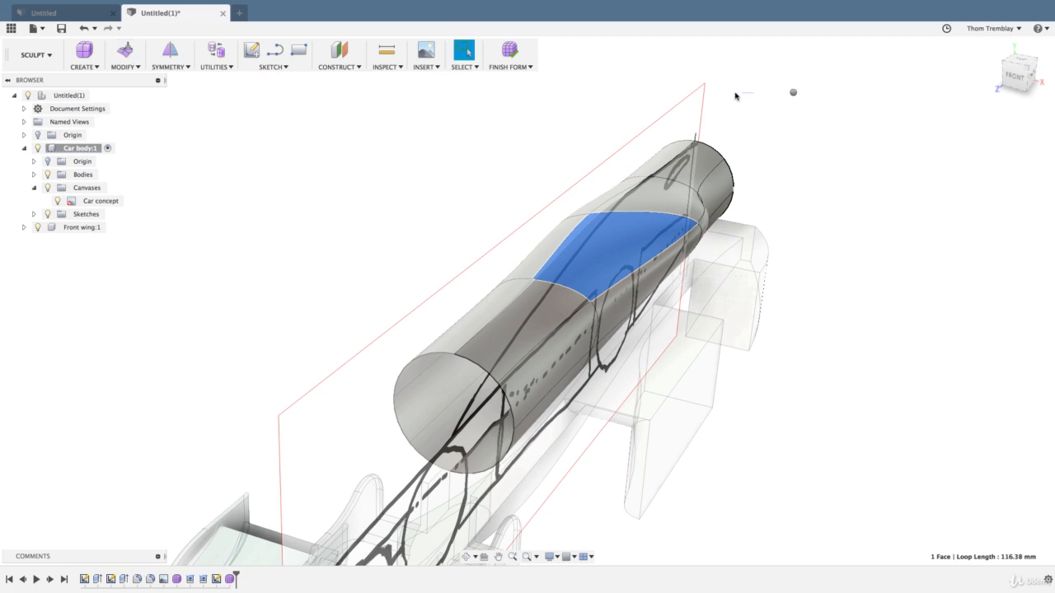
right_click(750, 97)
left_click(719, 95)
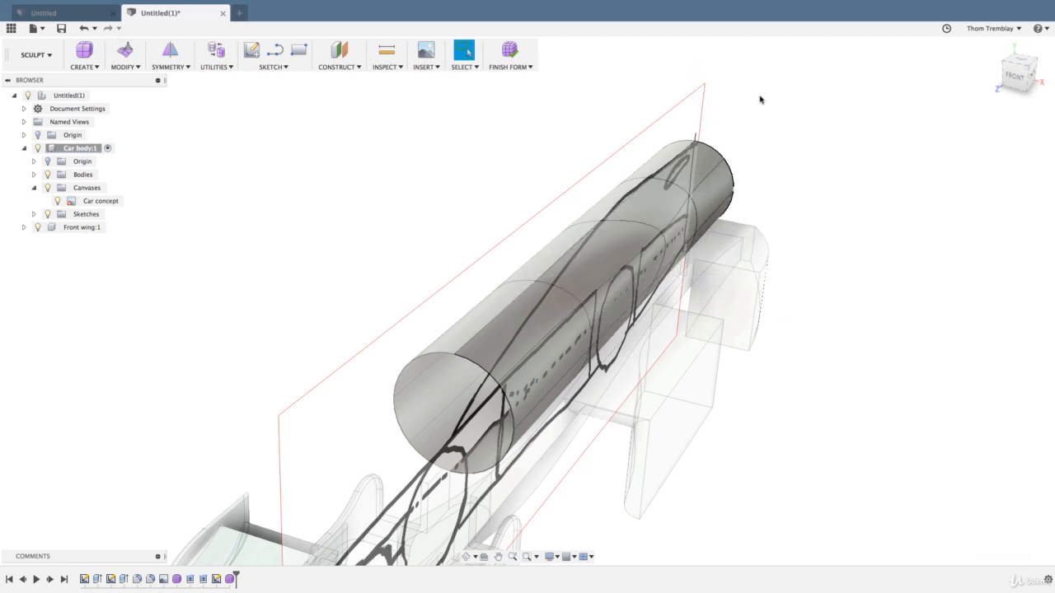
mouse_move(743, 101)
right_mouse_down()
mouse_move(769, 101)
mouse_move(757, 102)
right_mouse_up()
right_click(759, 101)
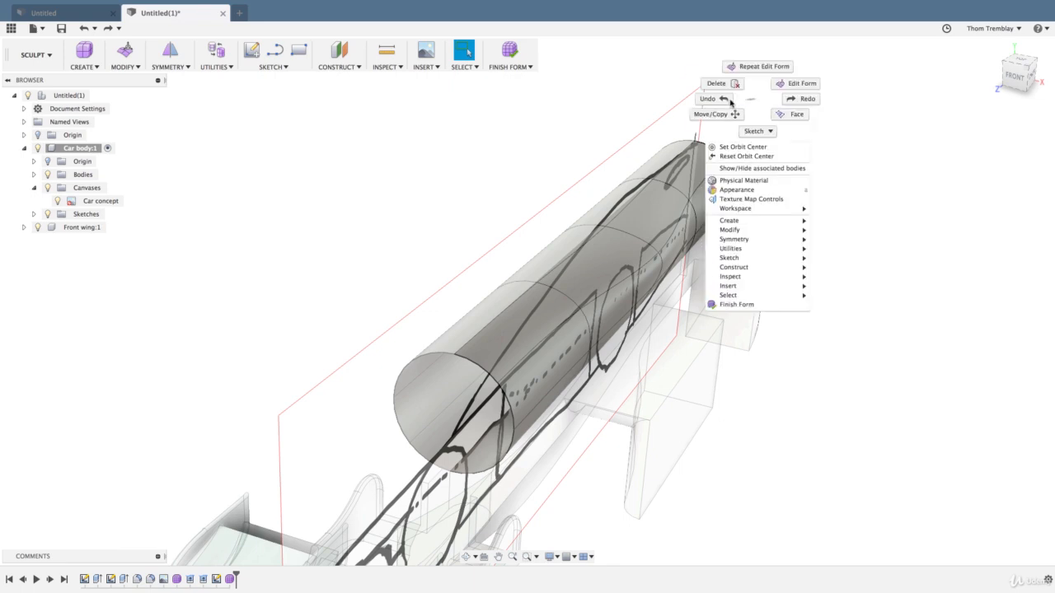
left_click(720, 100)
- Scale the tube's front edge loop to about 0.315 and lower it to meet the start of the sketched canopy line
right_click(764, 99)
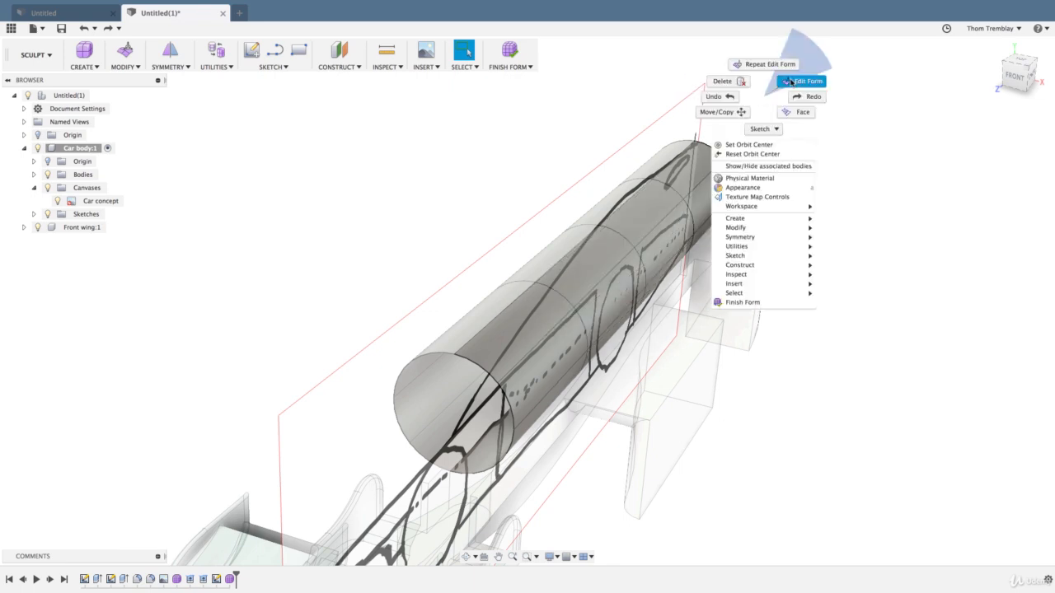
left_click(791, 81)
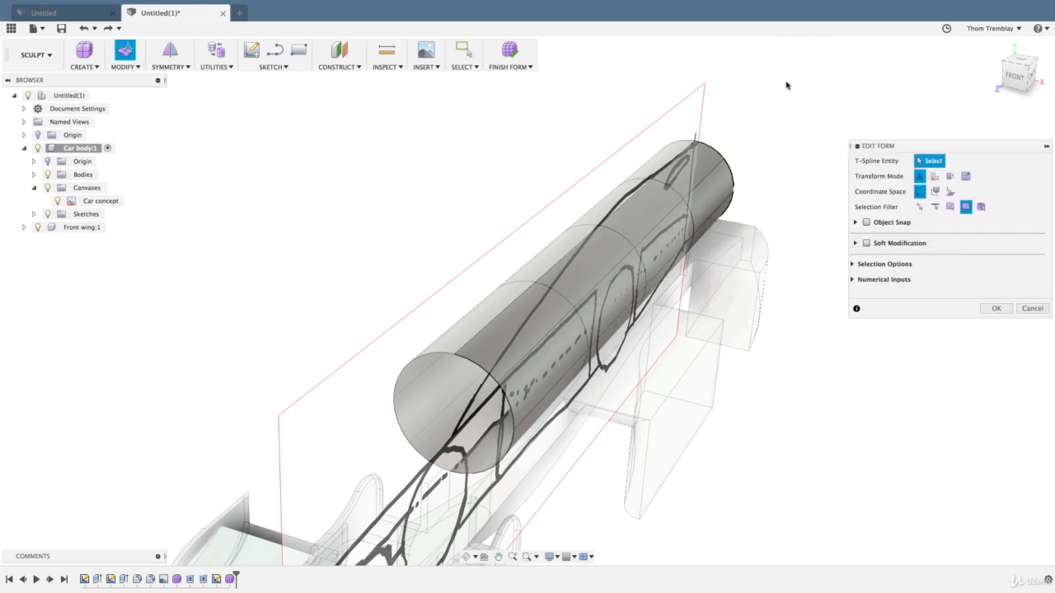
double_click(470, 362)
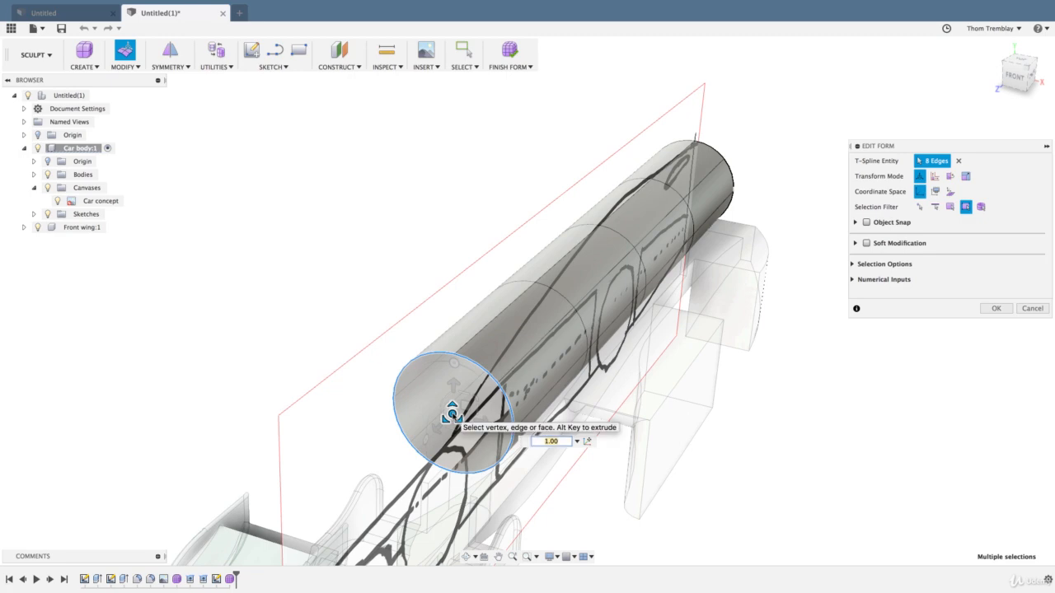
left_click_drag(452, 415, 430, 427)
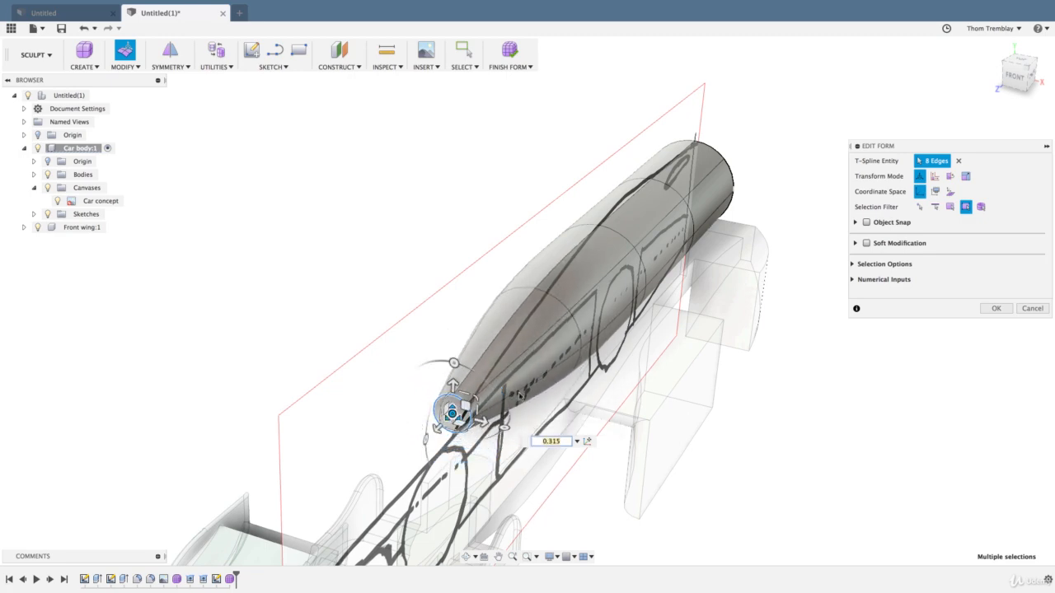
left_click(1032, 75)
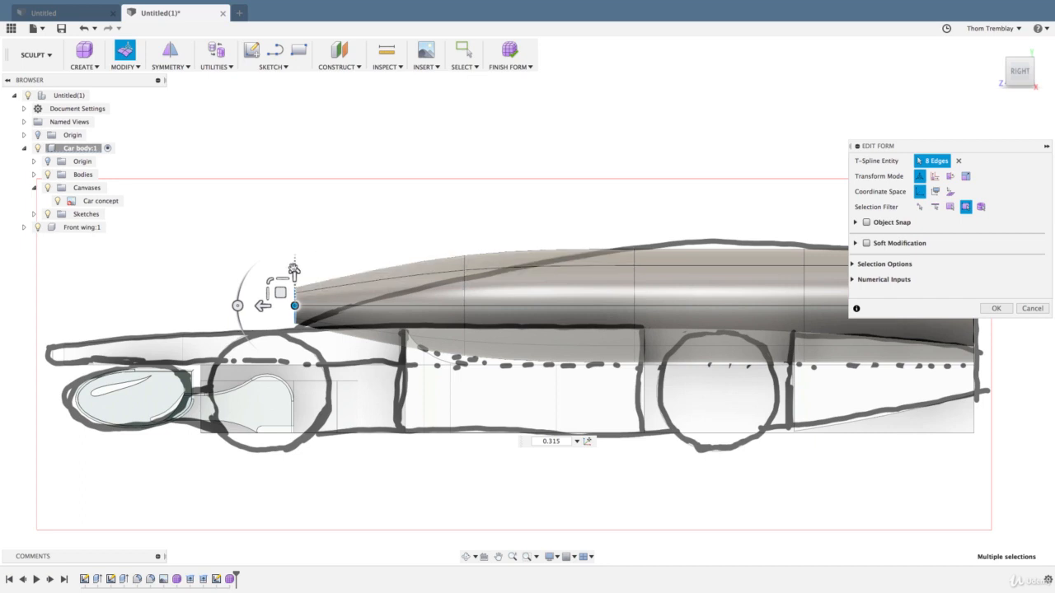
left_click_drag(294, 270, 295, 317)
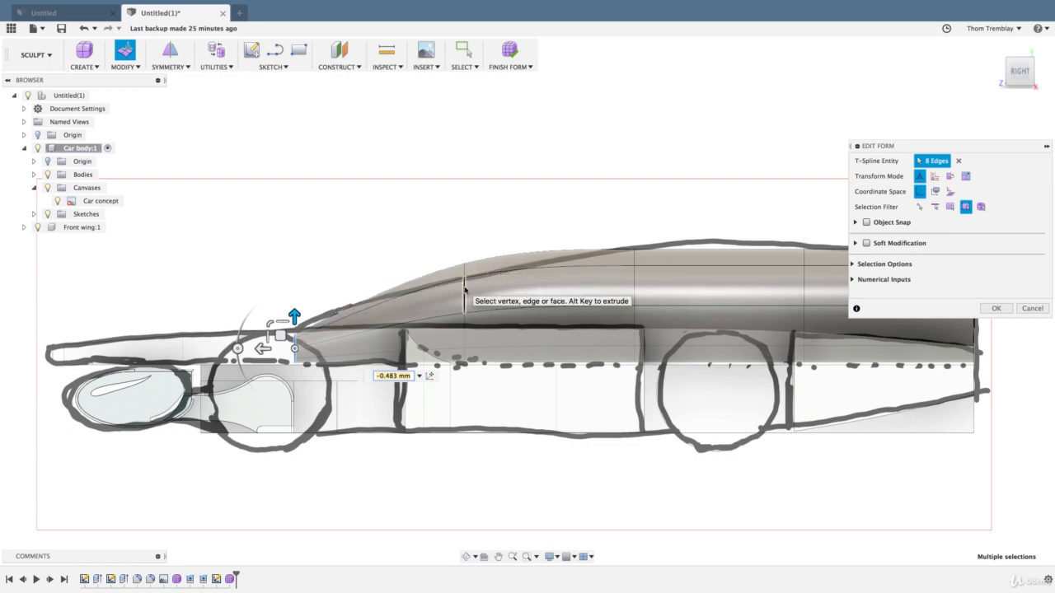
- Try moving two side edges of the first loop behind the nose inward by about 2.318 mm, and revert the move
middle_click_drag(469, 243, 503, 305, "shift")
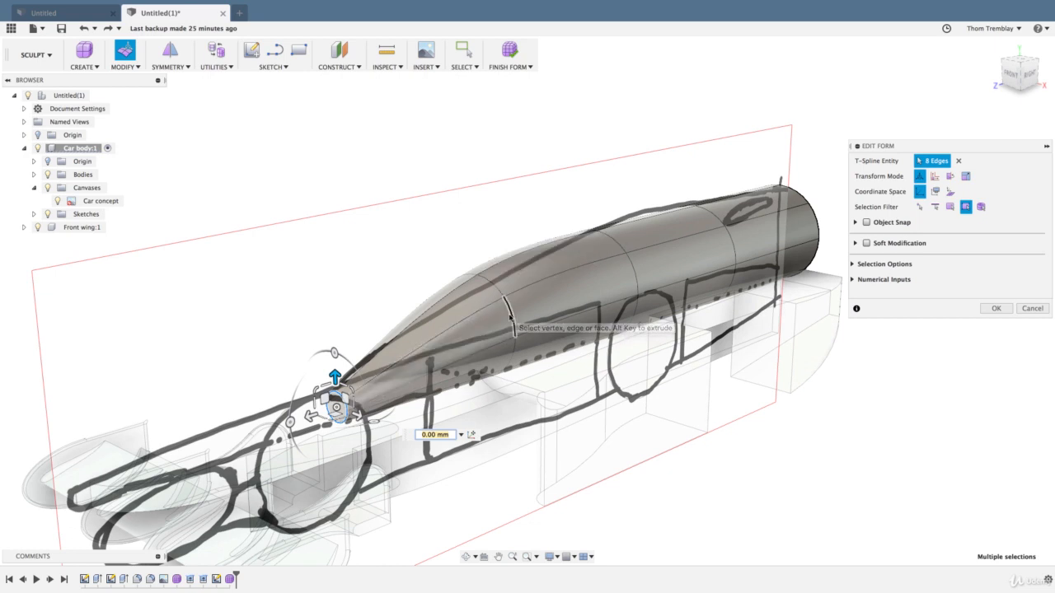
left_click(515, 348)
double_click(516, 349)
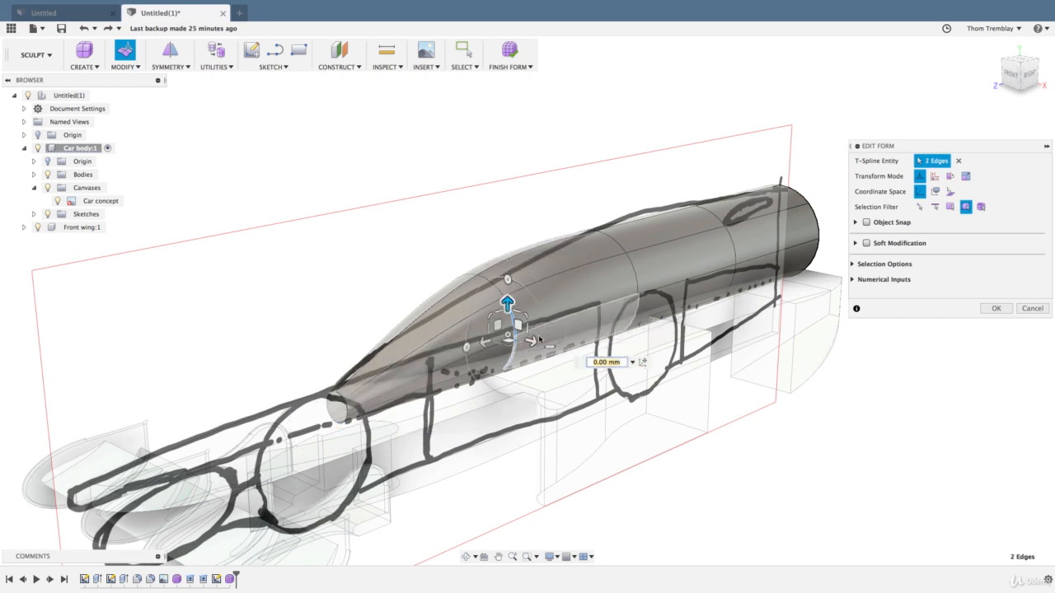
left_click_drag(532, 342, 524, 338)
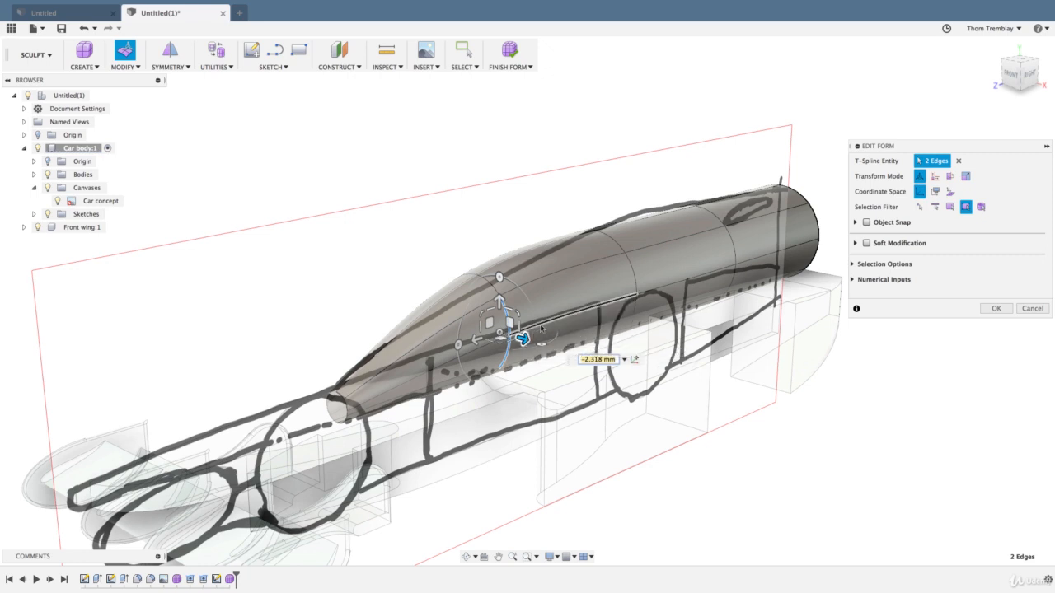
right_click(511, 204)
left_click(485, 206)
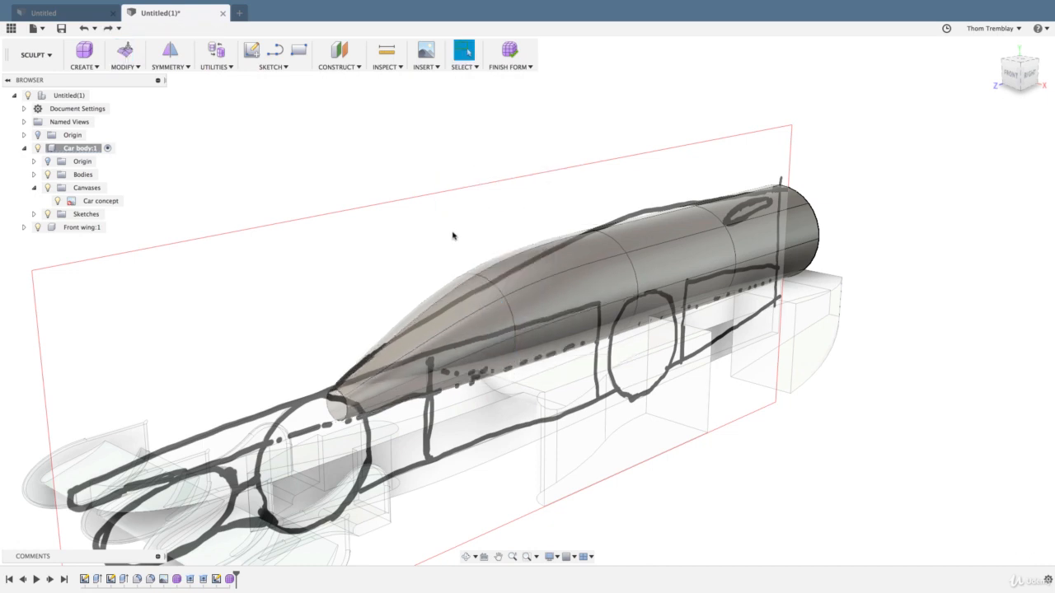
- Apply internal mirror symmetry to the form using the two adjacent top faces on either side of the centre line
middle_click_drag(453, 235, 471, 242, "shift")
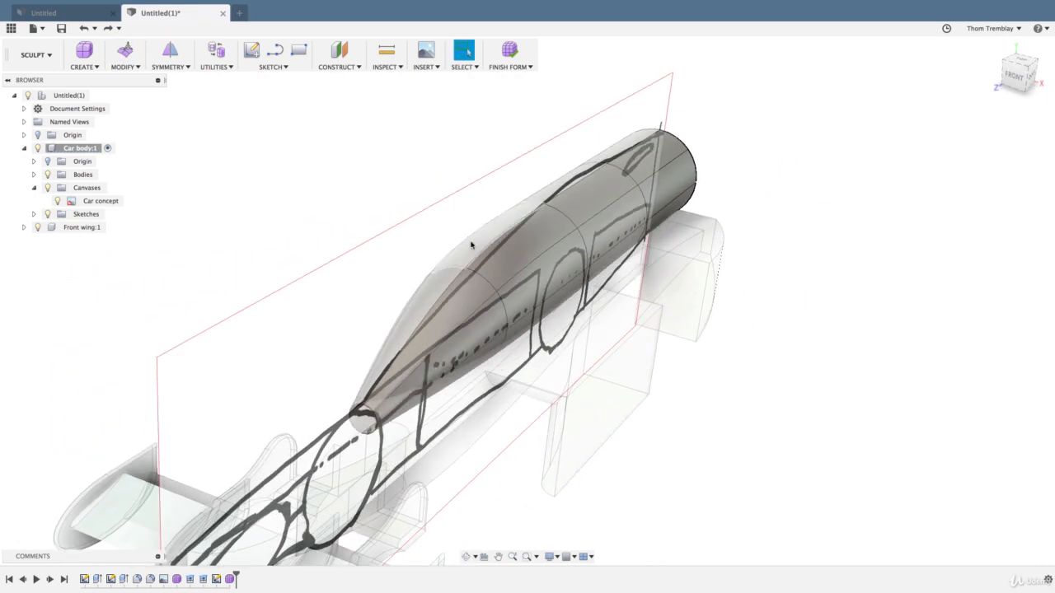
left_click(176, 69)
left_click(178, 81)
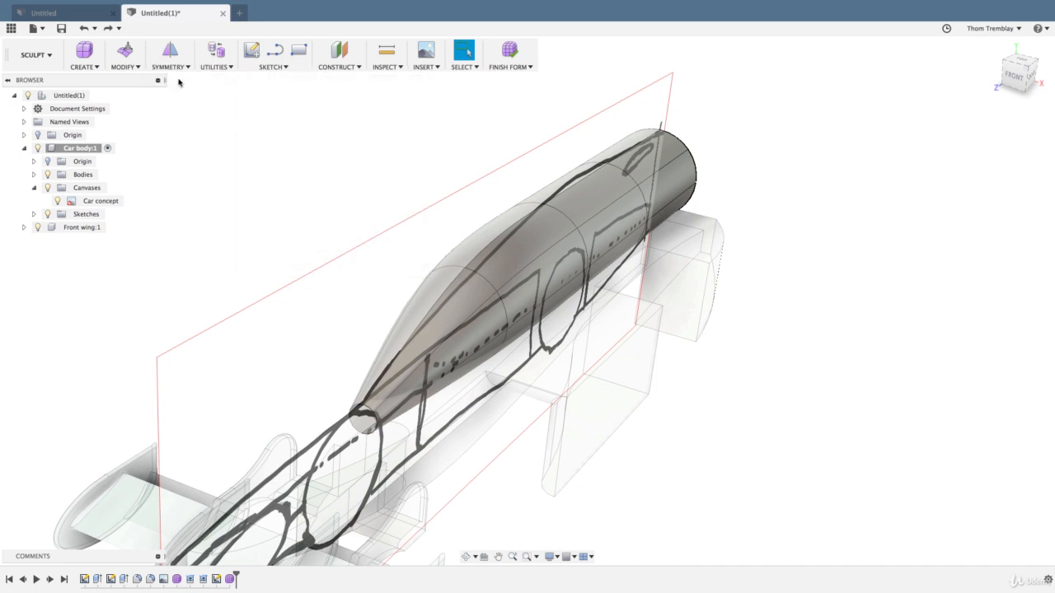
left_click(532, 251)
left_click(493, 232)
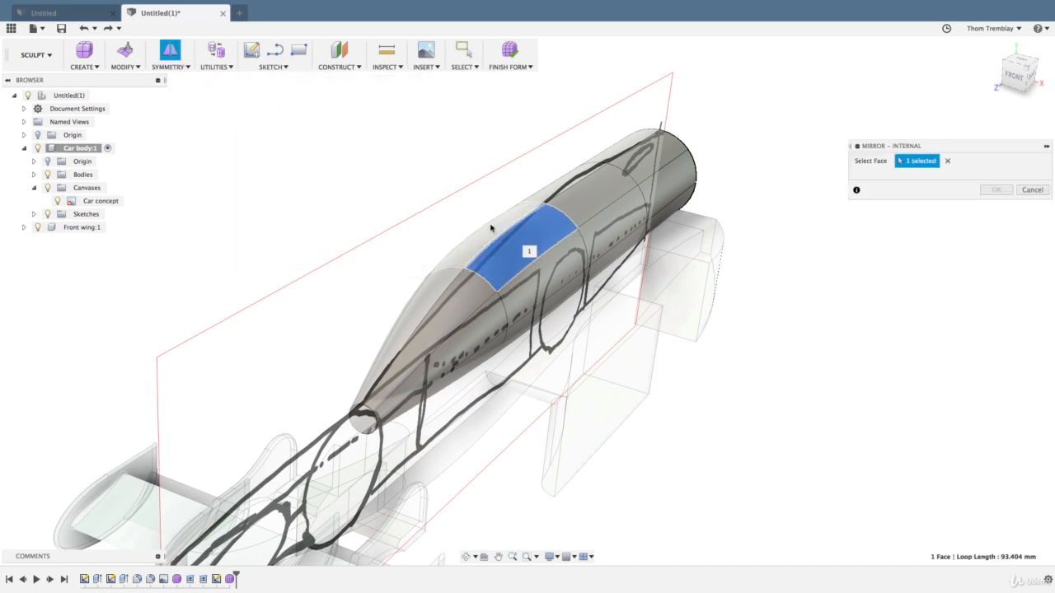
right_click(369, 151)
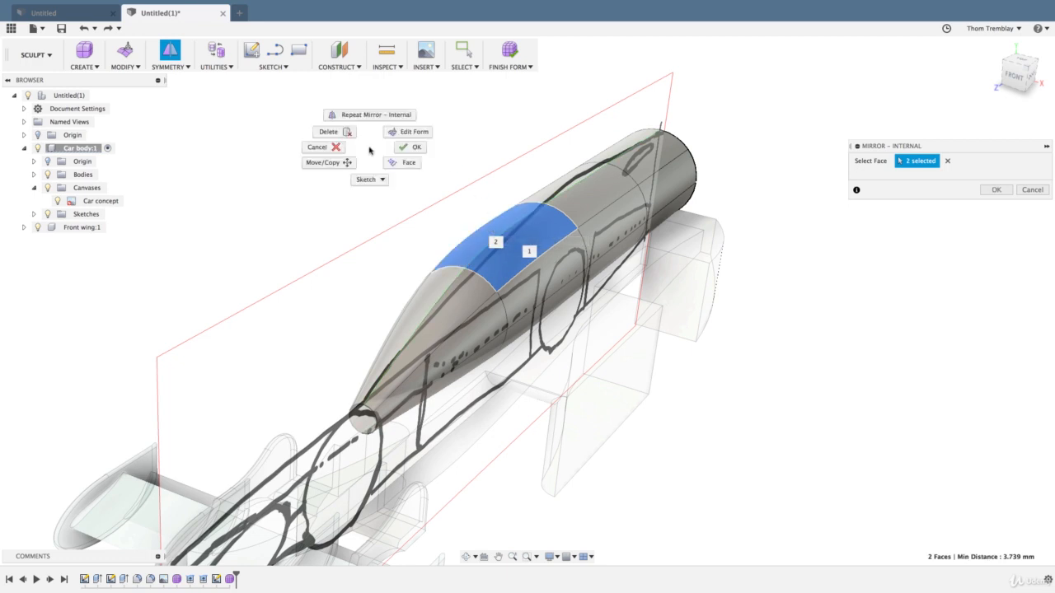
left_click(417, 148)
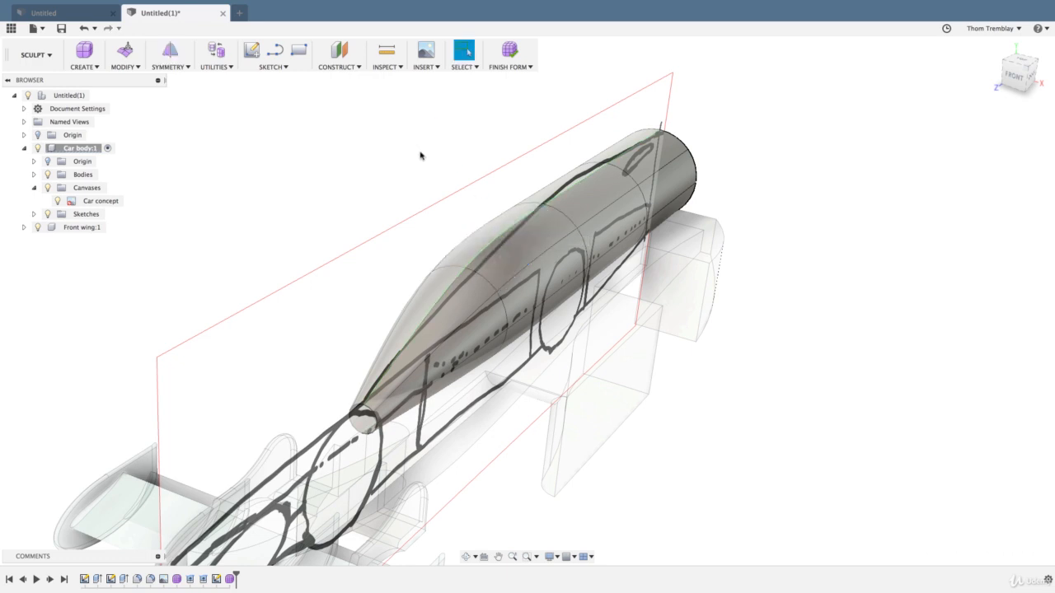
- Move the two side edges behind the nose inward, scale them to about 0.794, and lower them by about 3.384 mm
mouse_move(419, 170)
middle_mouse_down("shift")
mouse_move(451, 156)
mouse_move(426, 165)
middle_mouse_up("shift")
right_click(486, 152)
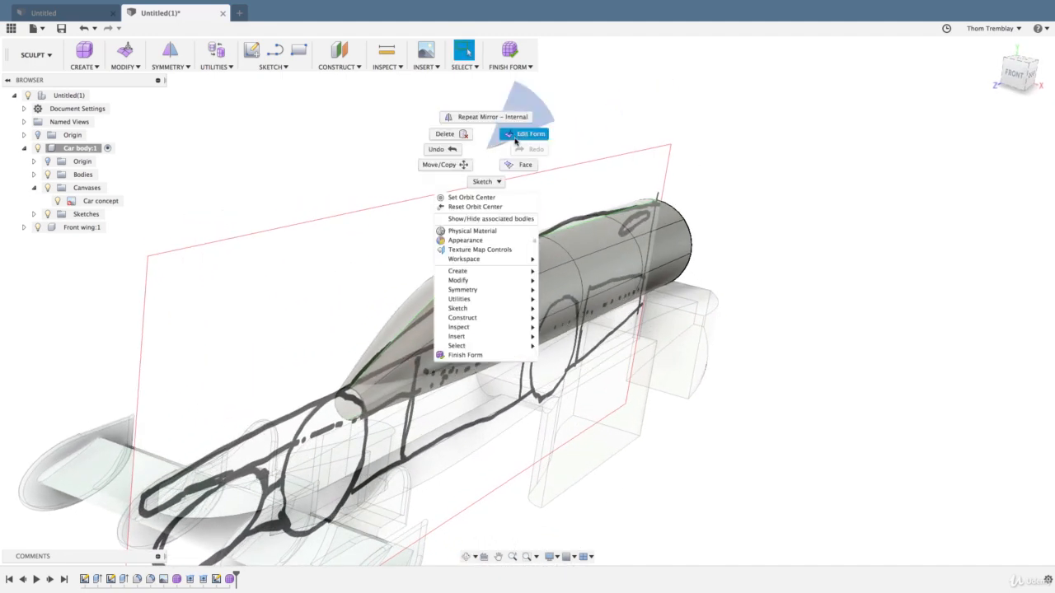
left_click(514, 136)
left_click(502, 330)
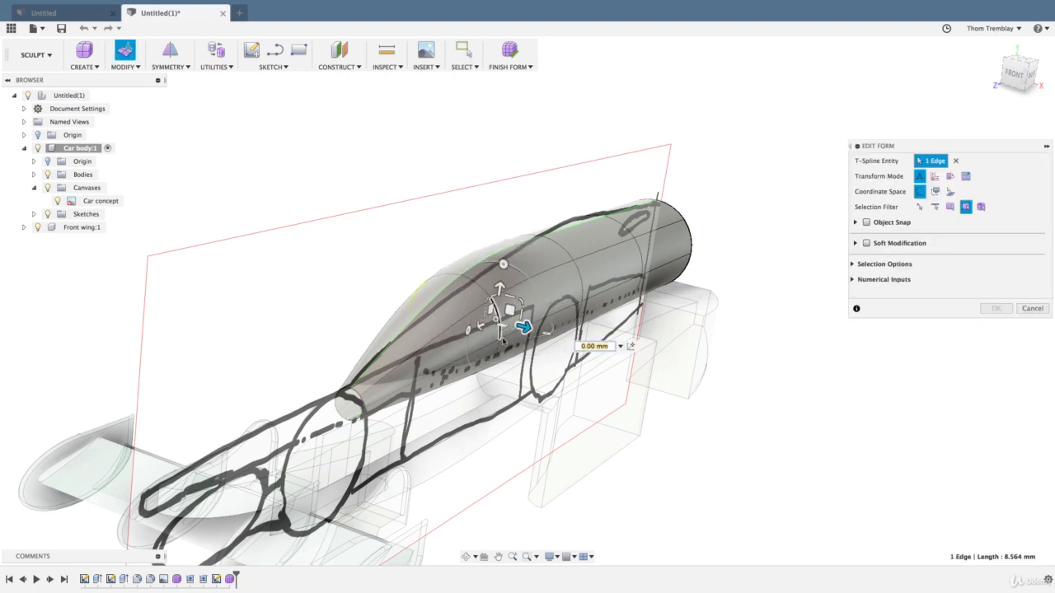
left_click(501, 352, "shift")
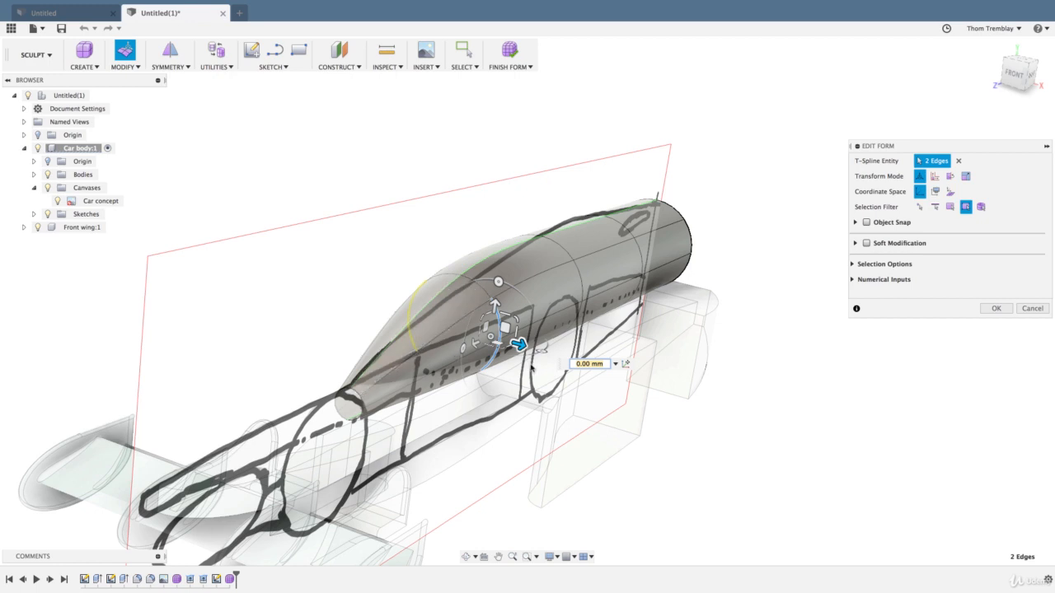
left_click_drag(521, 344, 474, 345)
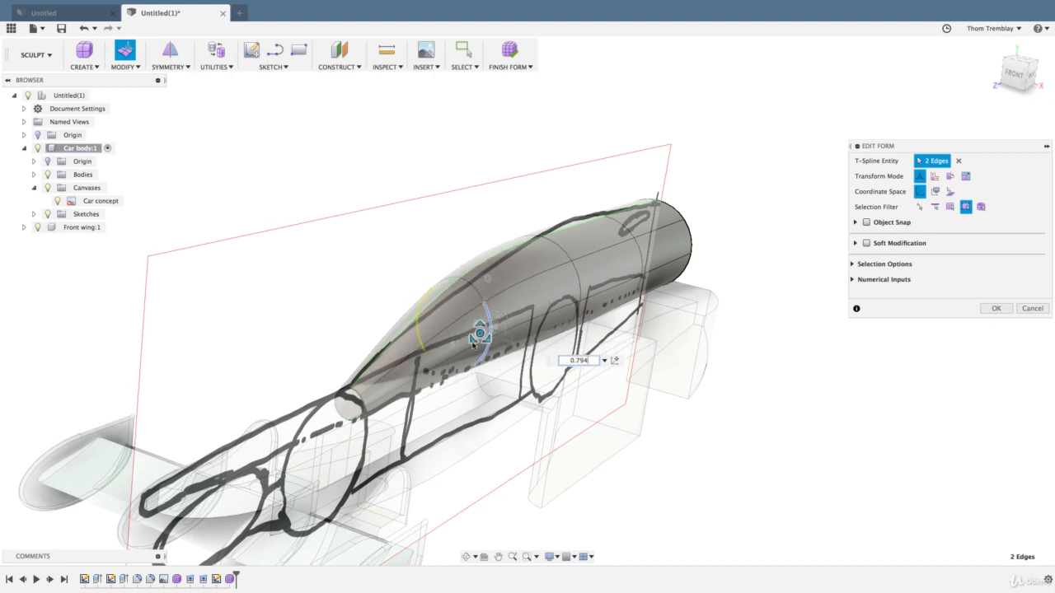
left_click(1031, 77)
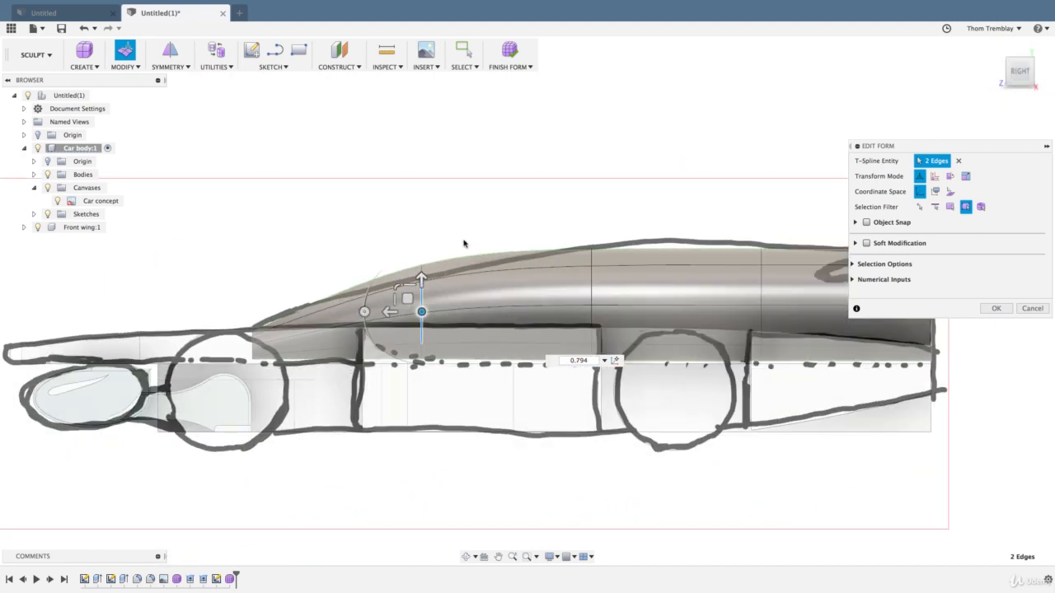
left_click_drag(422, 278, 421, 294)
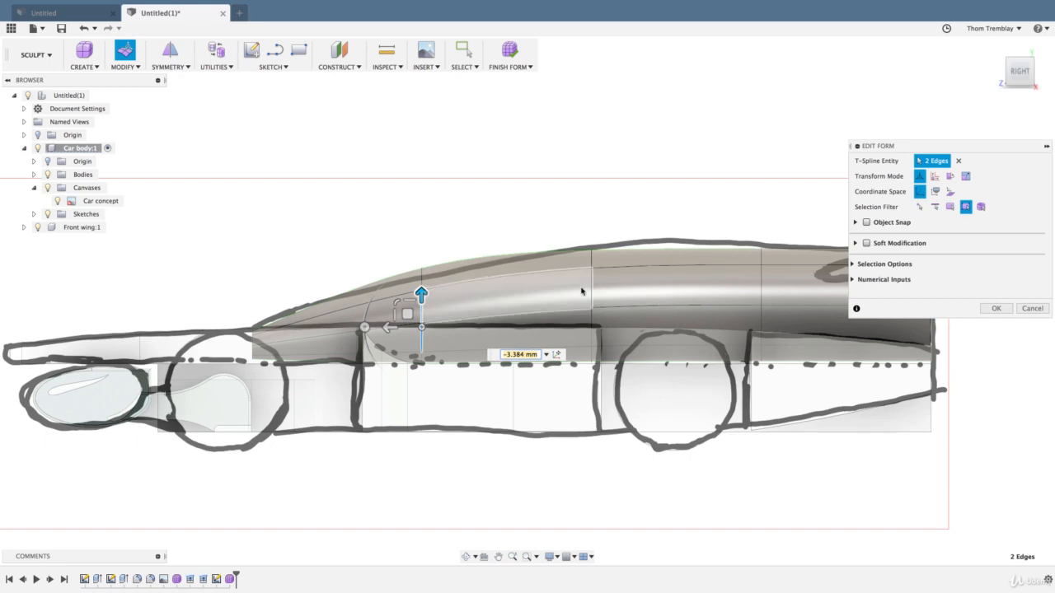
- Enlarge the middle edge loop of the body by a scale of about 1.12 to follow the sketched canopy
middle_click_drag(549, 294, 565, 270, "shift")
double_click(565, 270)
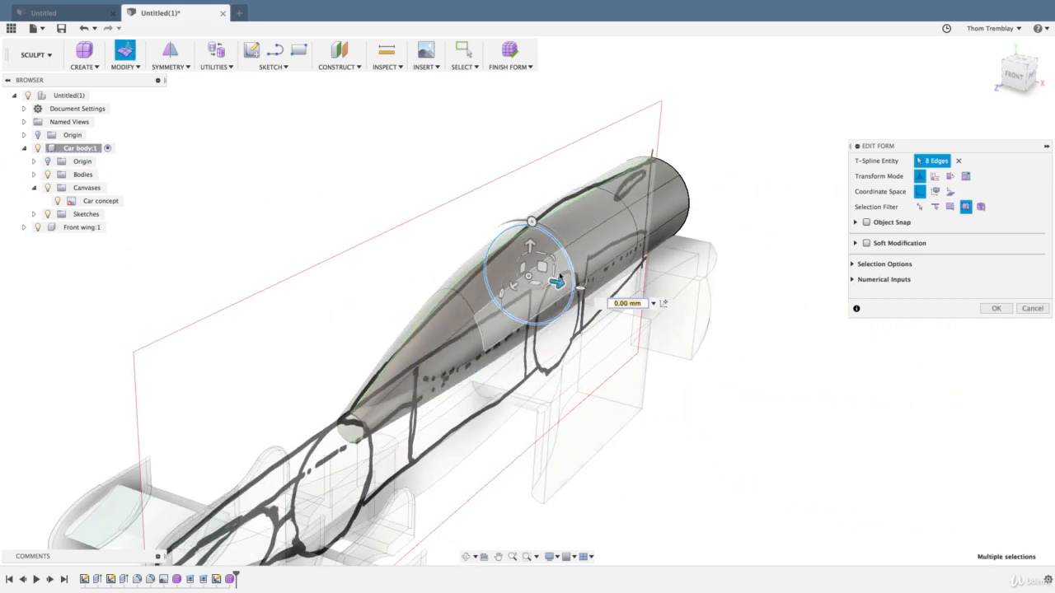
left_click_drag(528, 277, 534, 279)
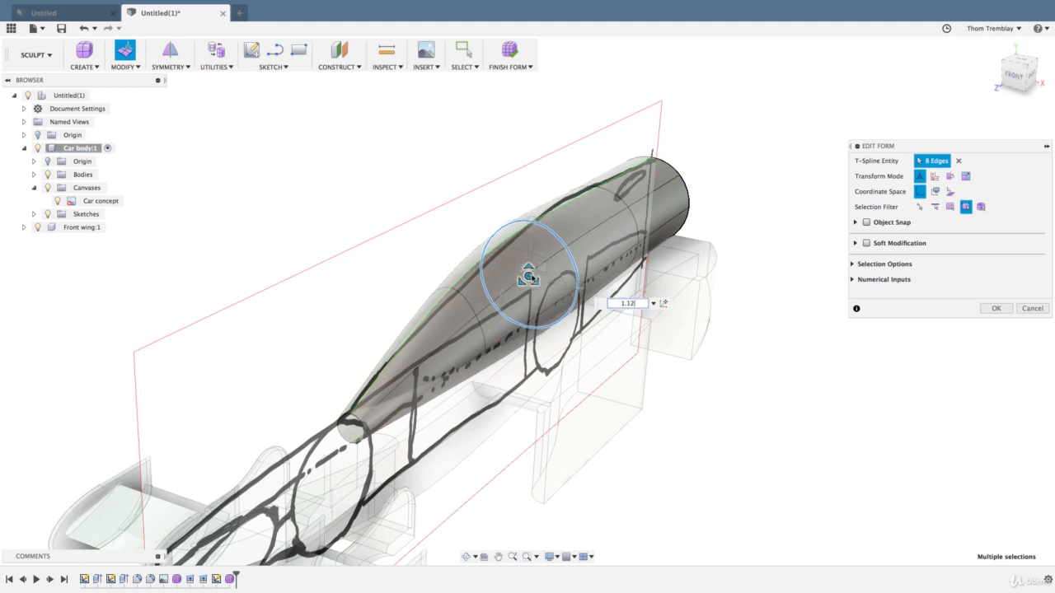
- Enlarge the rear intermediate edge loop slightly to match the sketched top line, and accept the form edits
left_click(641, 216)
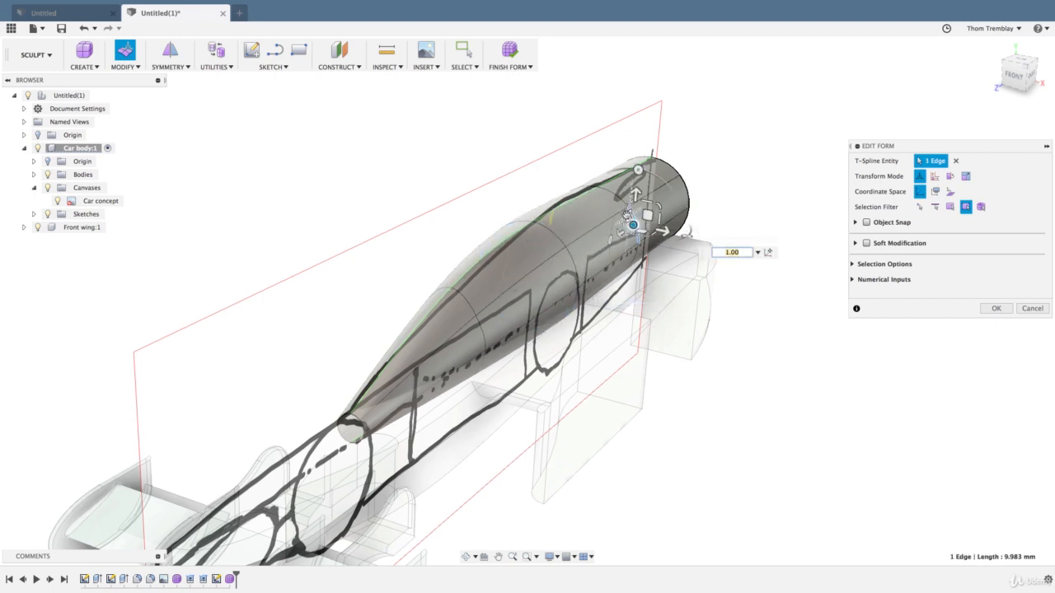
double_click(620, 202)
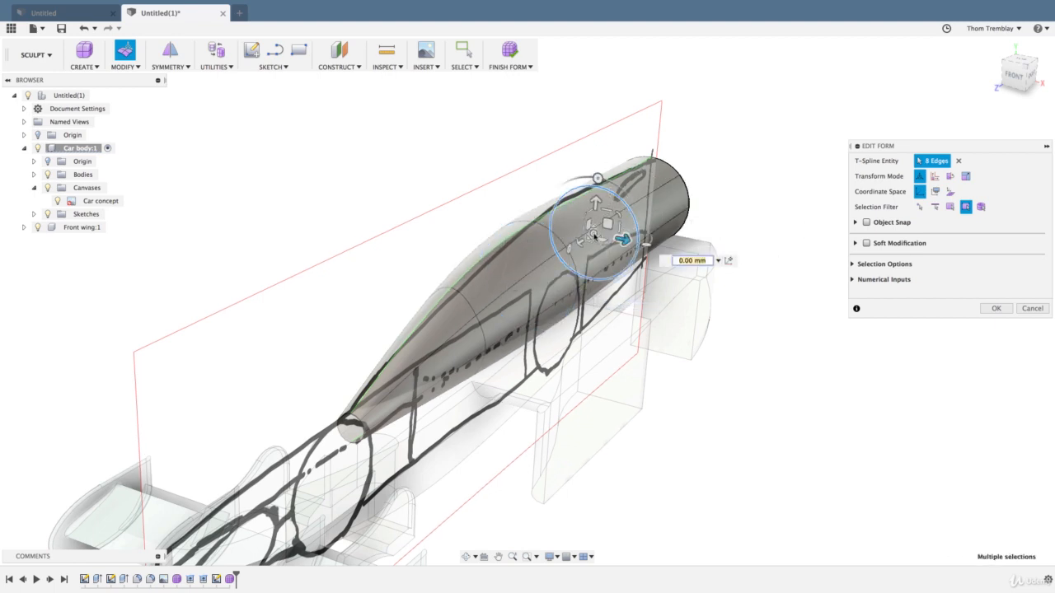
left_click_drag(595, 235, 594, 236)
middle_click_drag(721, 241, 651, 229, "shift")
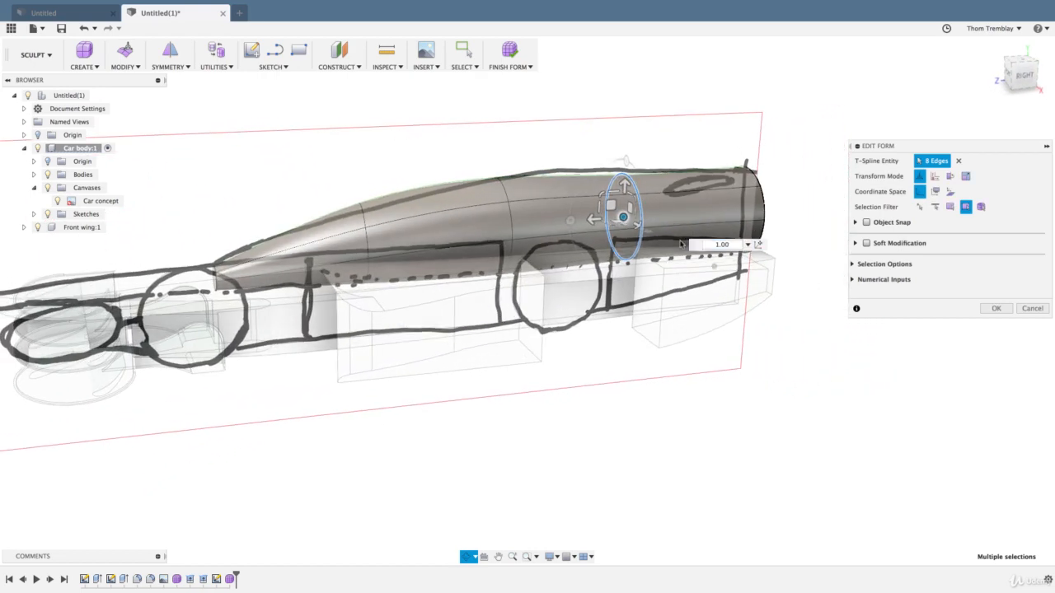
left_click_drag(625, 220, 632, 224)
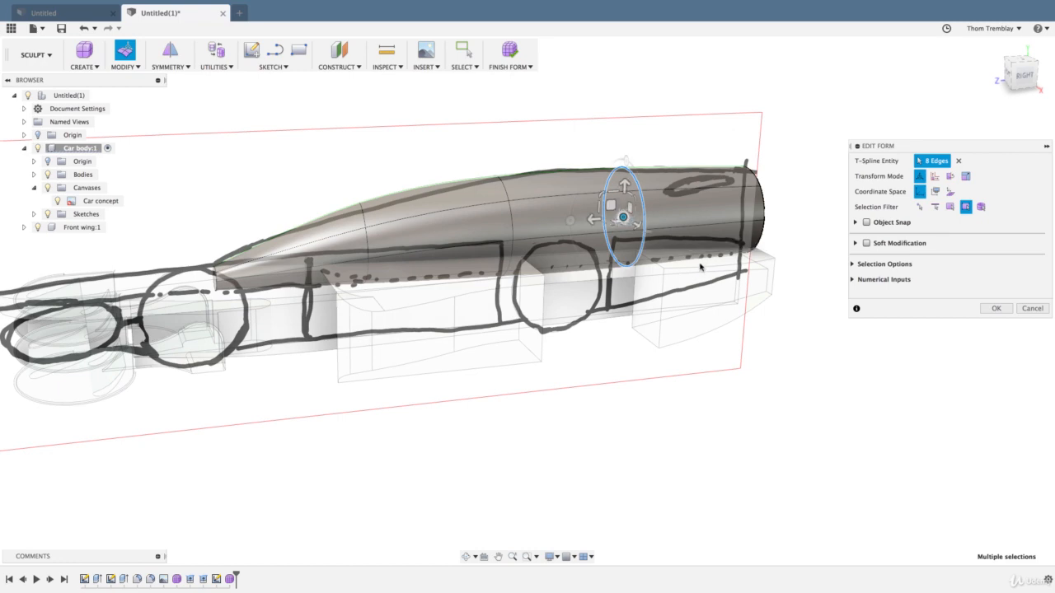
middle_click_drag(701, 266, 659, 272, "shift")
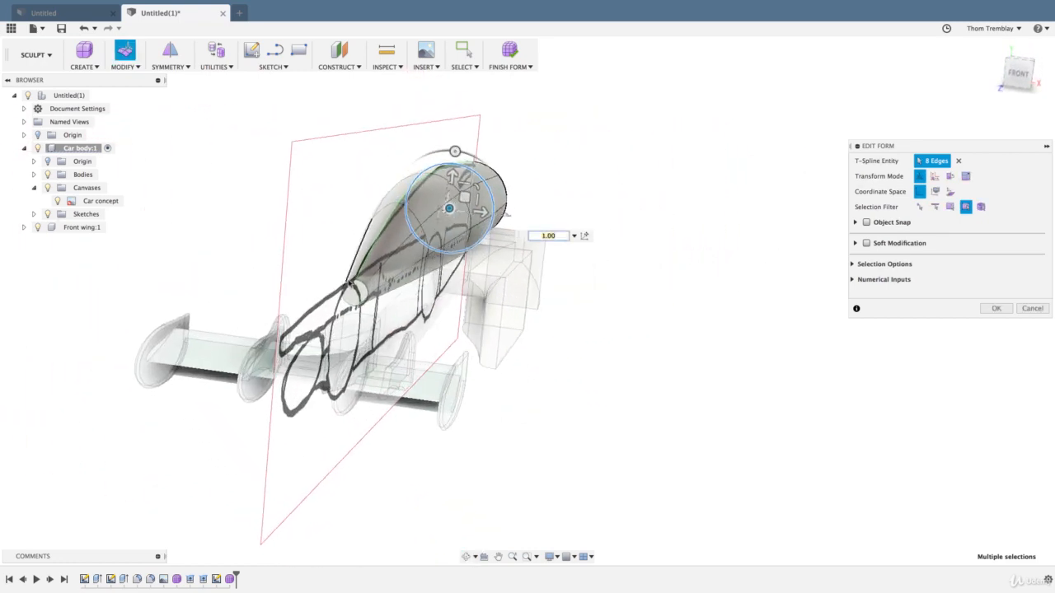
middle_click_drag(365, 323, 426, 316, "shift")
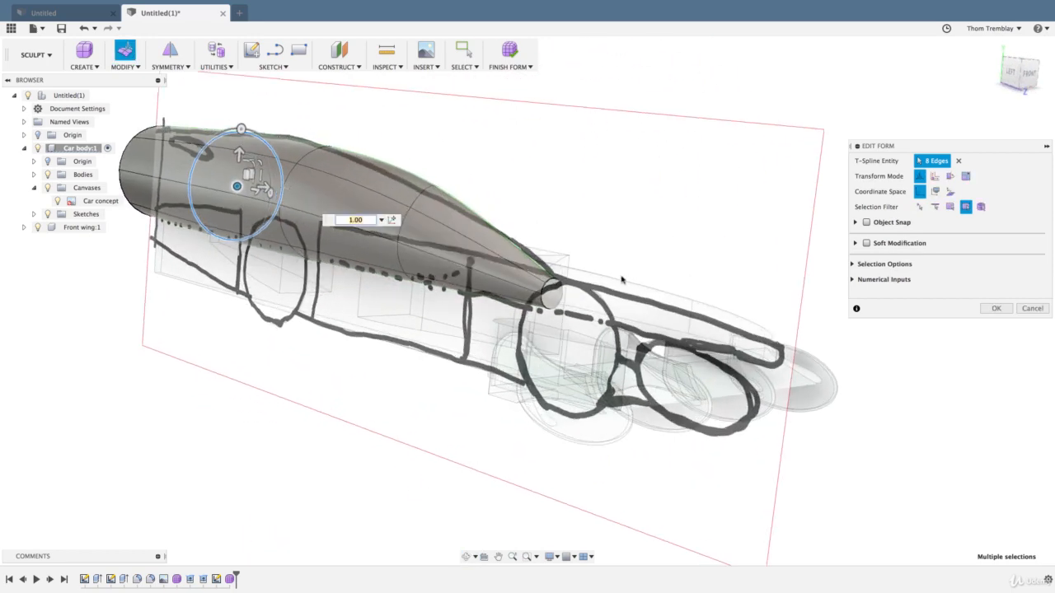
right_click(324, 350)
left_click(347, 347)
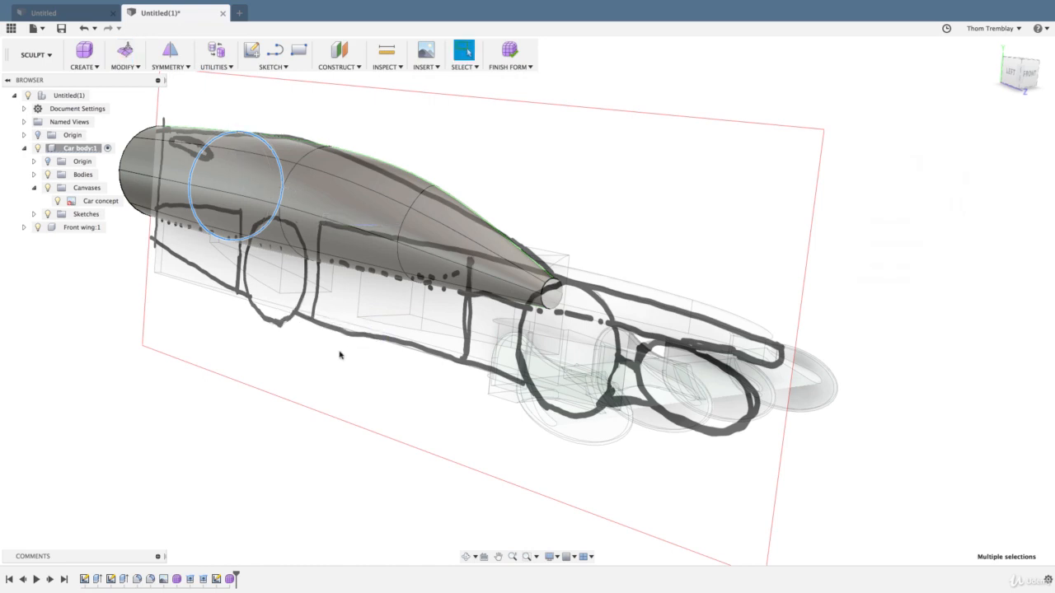
- Switch to the Patch workspace and close the small front opening of the upper body with a connected (G0) patch as a new body
mouse_move(298, 356)
middle_mouse_down()
mouse_move(423, 366)
mouse_move(365, 372)
mouse_move(347, 334)
mouse_move(389, 377)
middle_mouse_up()
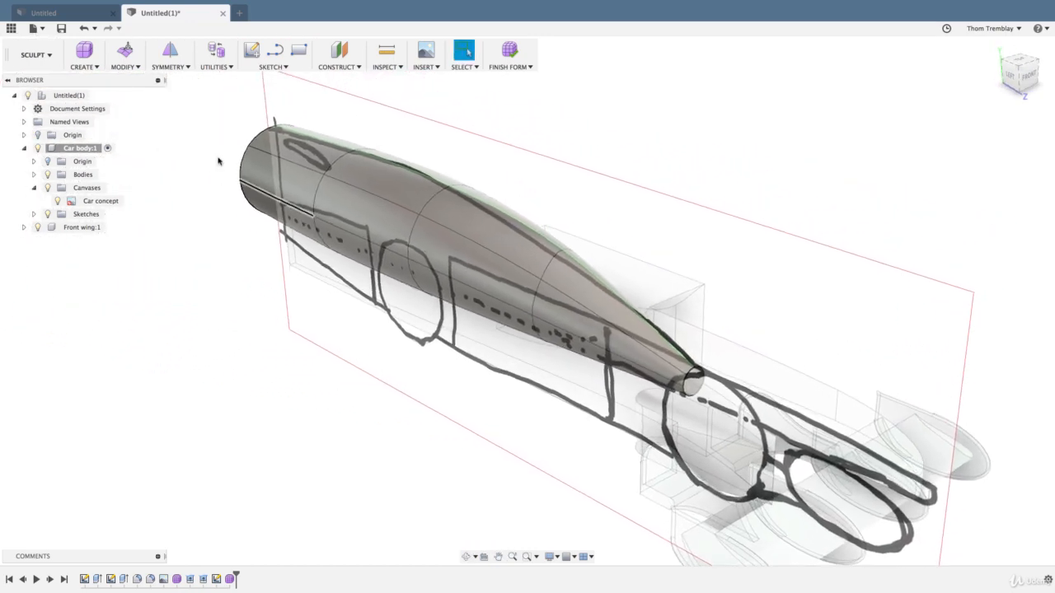
left_click(35, 56)
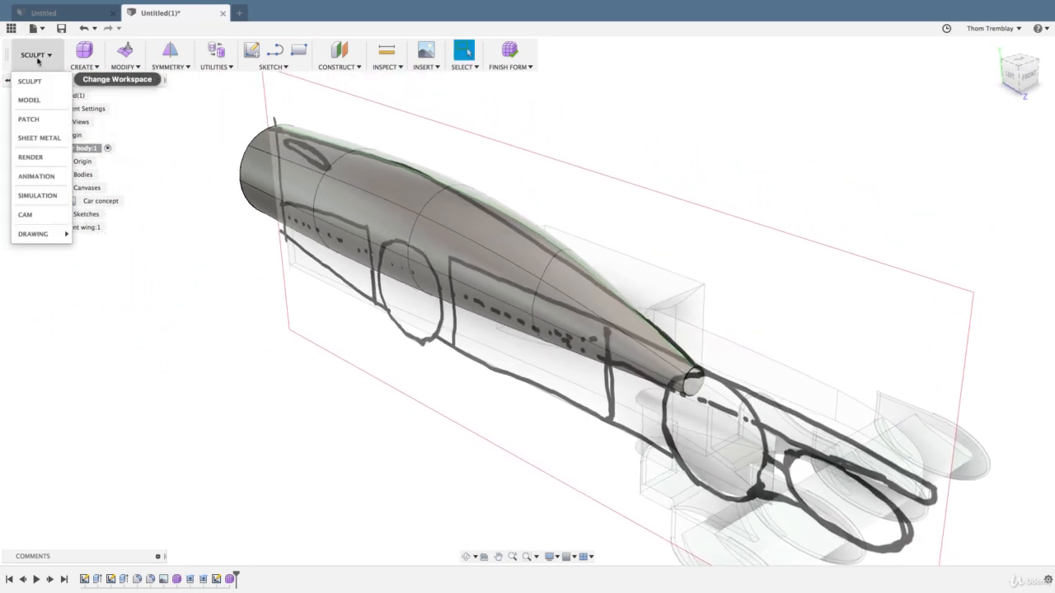
left_click(36, 118)
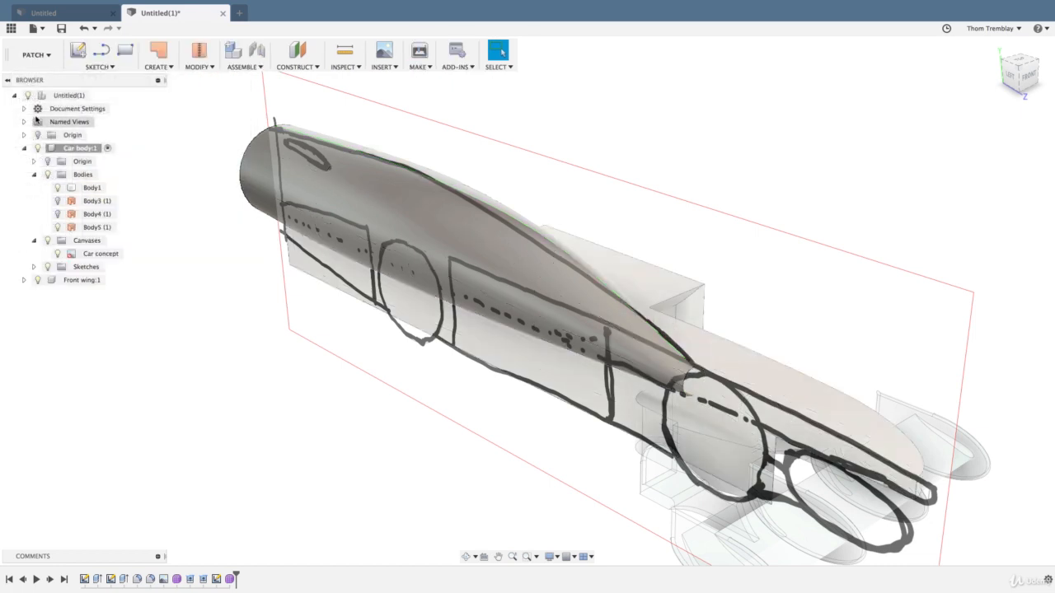
left_click(157, 65)
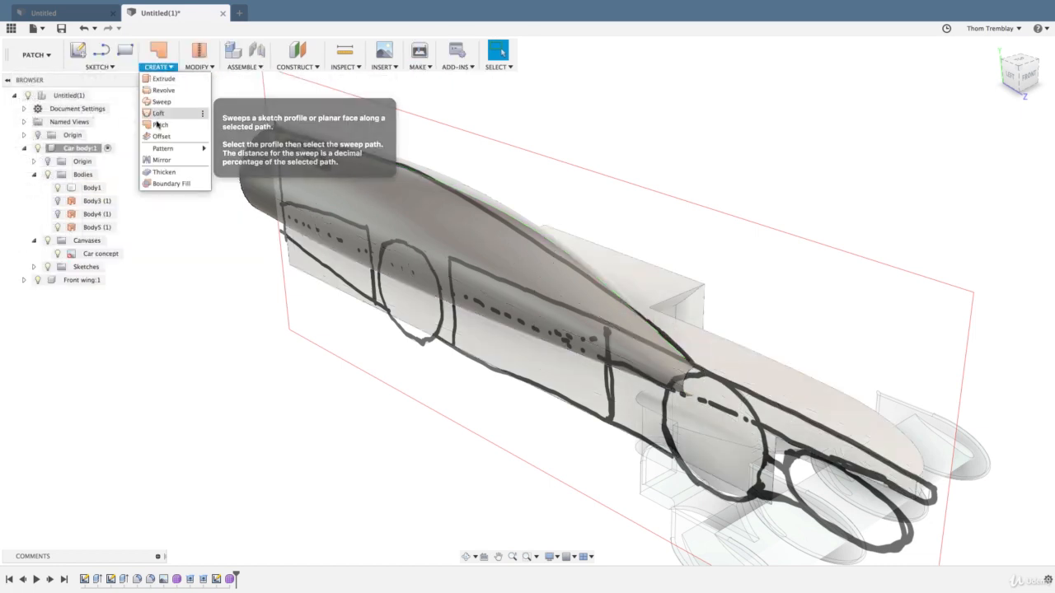
left_click(156, 125)
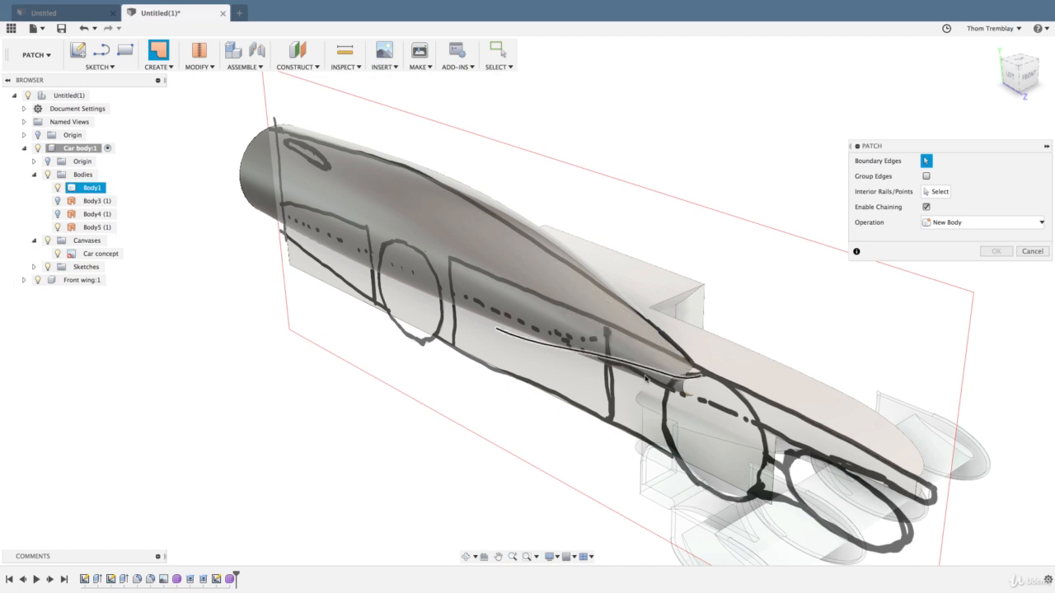
left_click(683, 394)
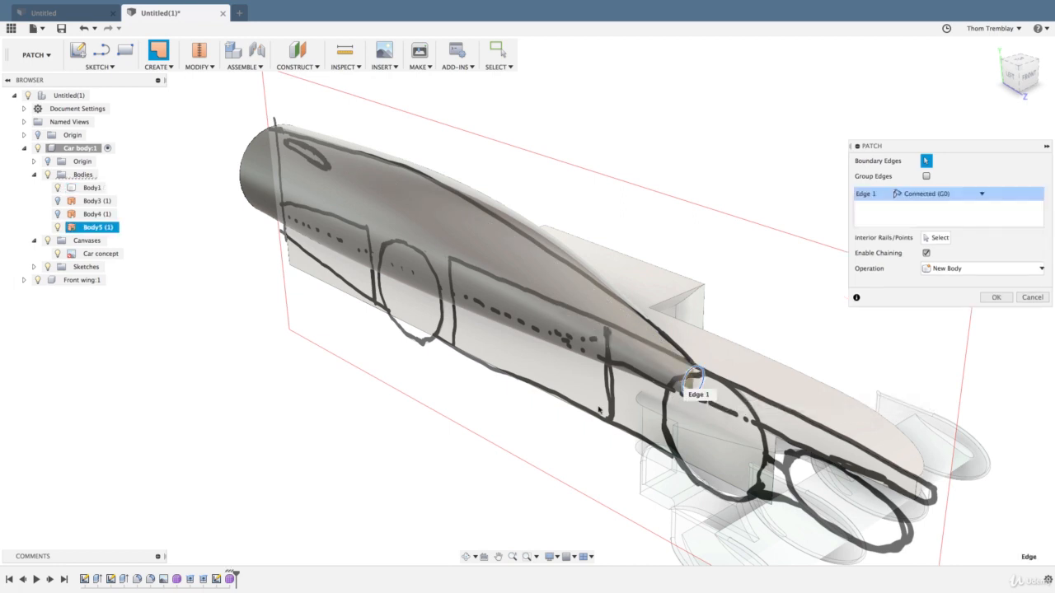
right_click(379, 433)
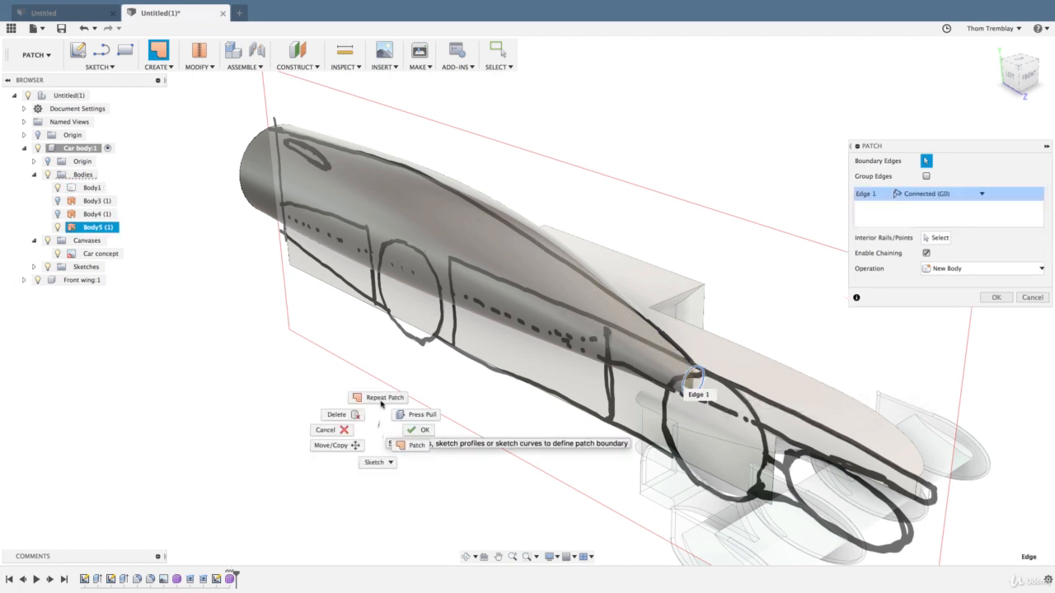
- Close the large rear opening of the upper body with a second connected (G0) patch as a new body
left_click(381, 398)
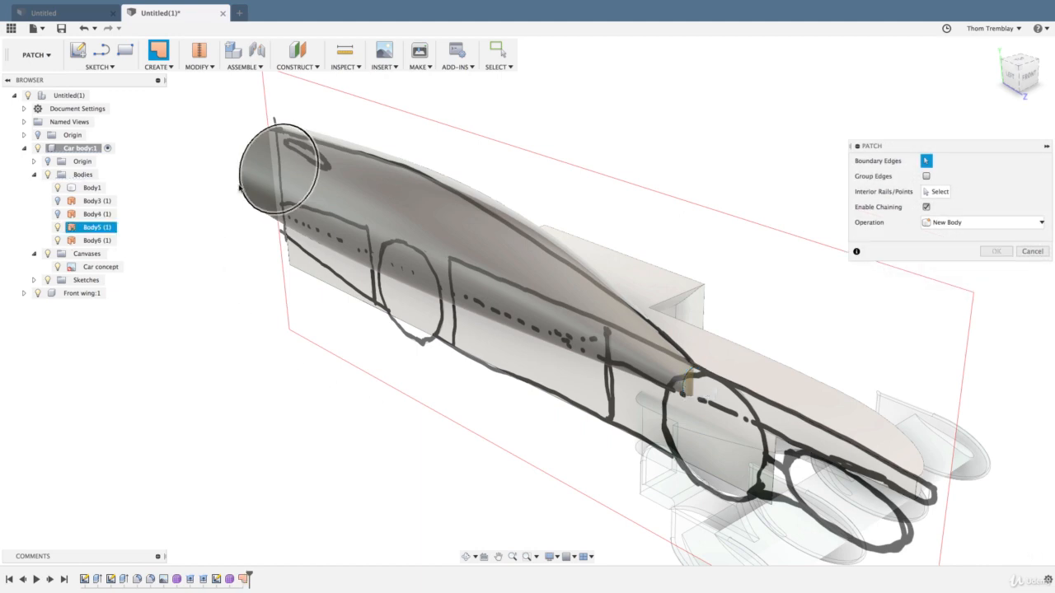
left_click(240, 187)
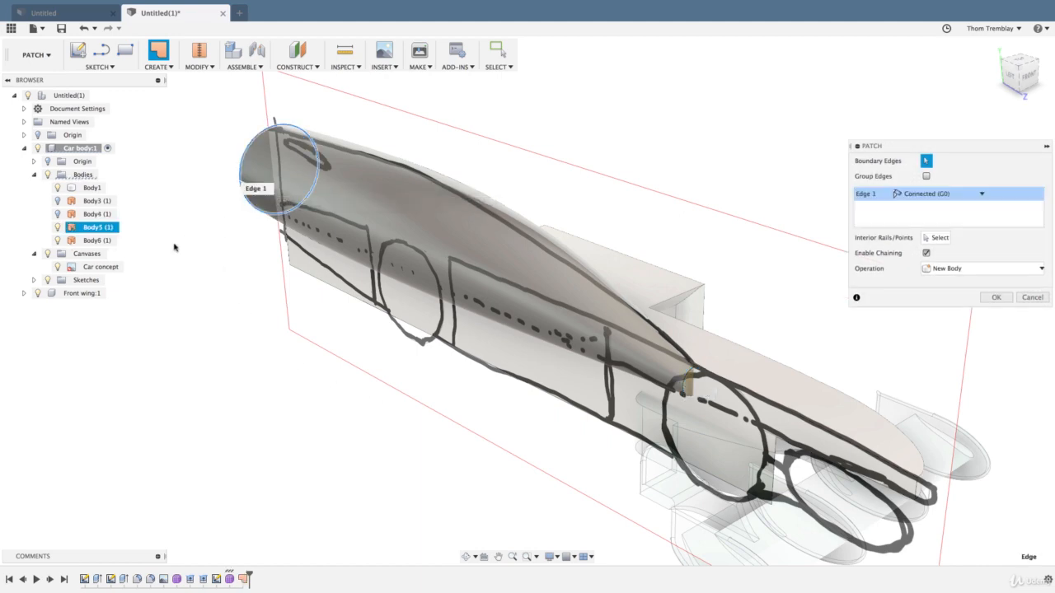
right_click(174, 246)
left_click(204, 249)
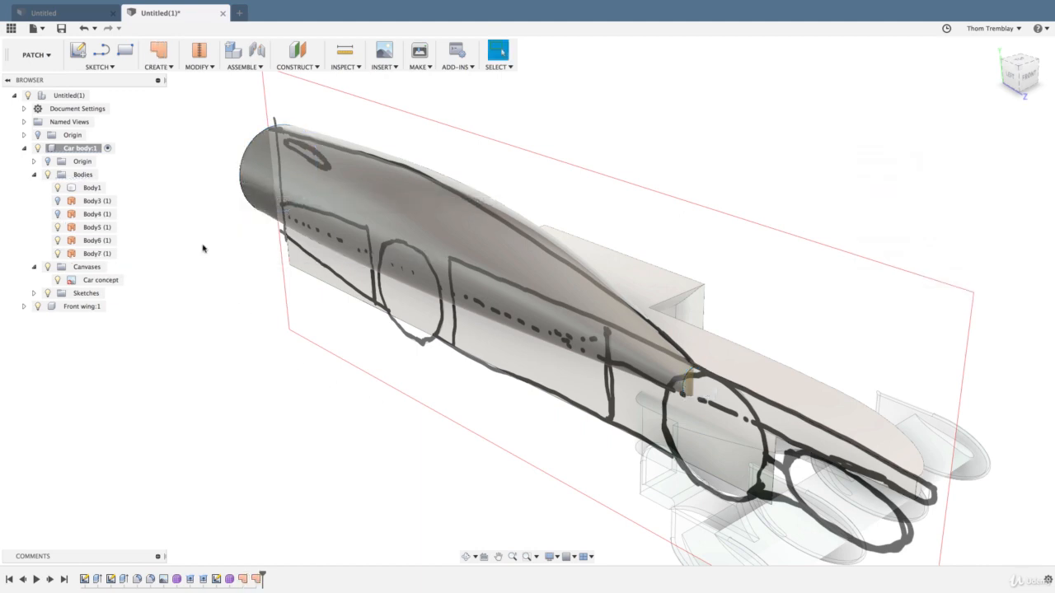
- Stitch the upper body surface and its front and rear patches into one new body with a 1.00 mm tolerance
middle_click_drag(221, 295, 311, 309, "shift")
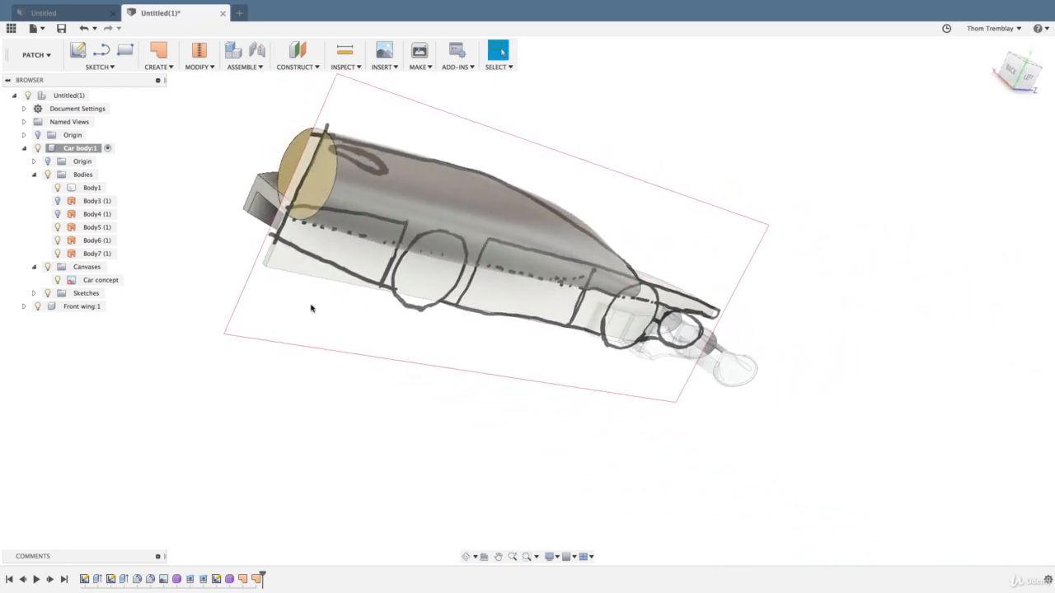
left_click(201, 53)
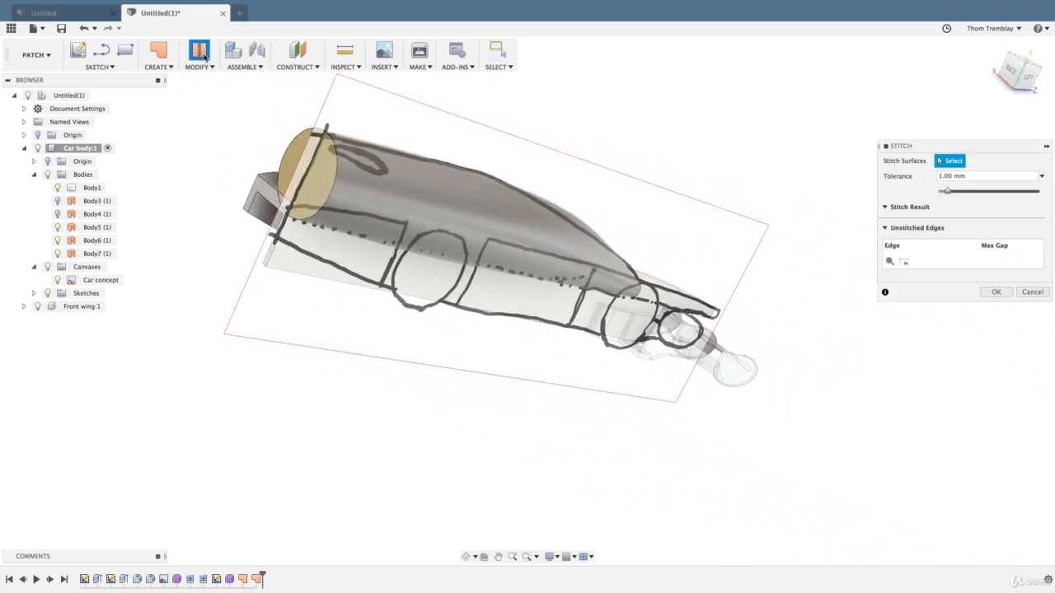
left_click(365, 214)
left_click(321, 189)
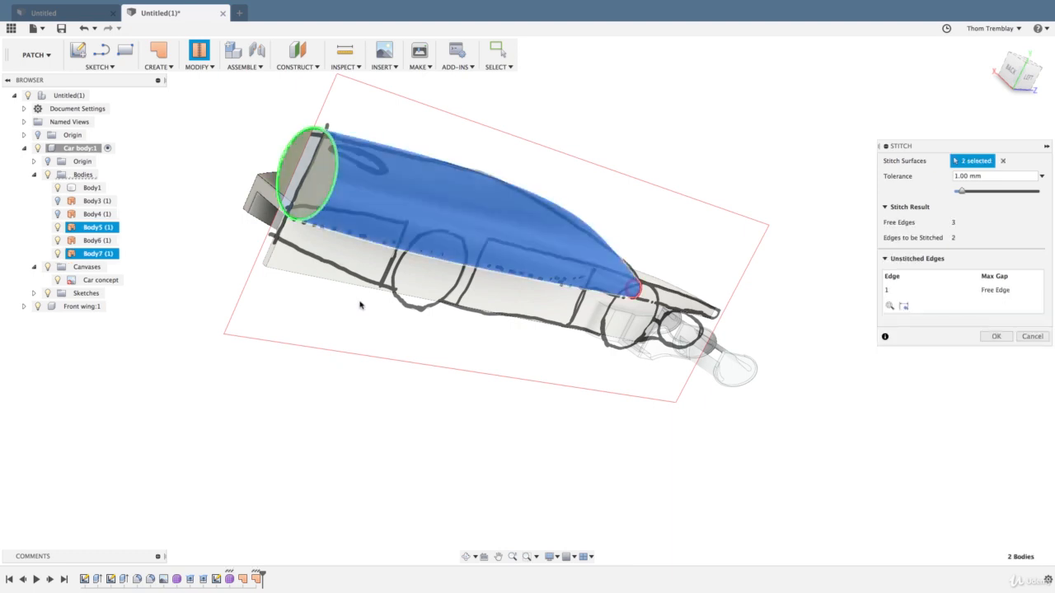
middle_click_drag(366, 327, 278, 329, "shift")
left_click(636, 314)
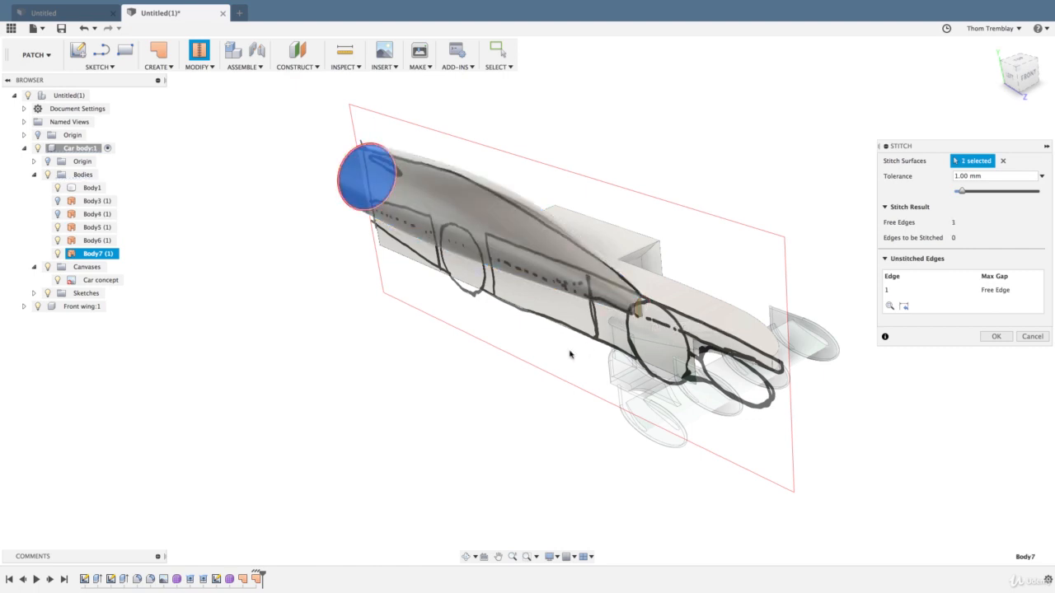
left_click(595, 296)
left_click(644, 308)
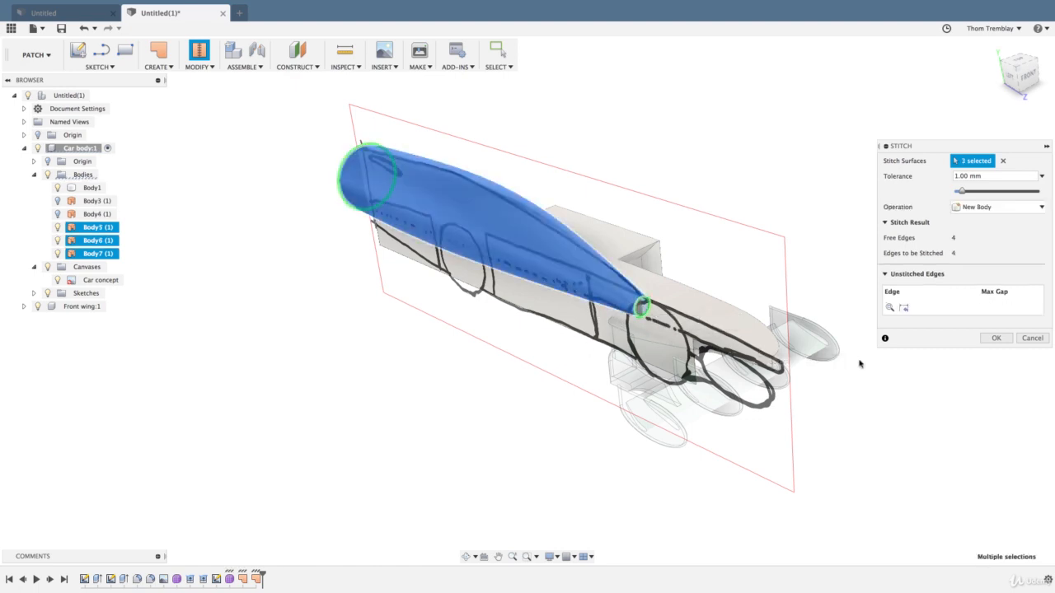
left_click(995, 338)
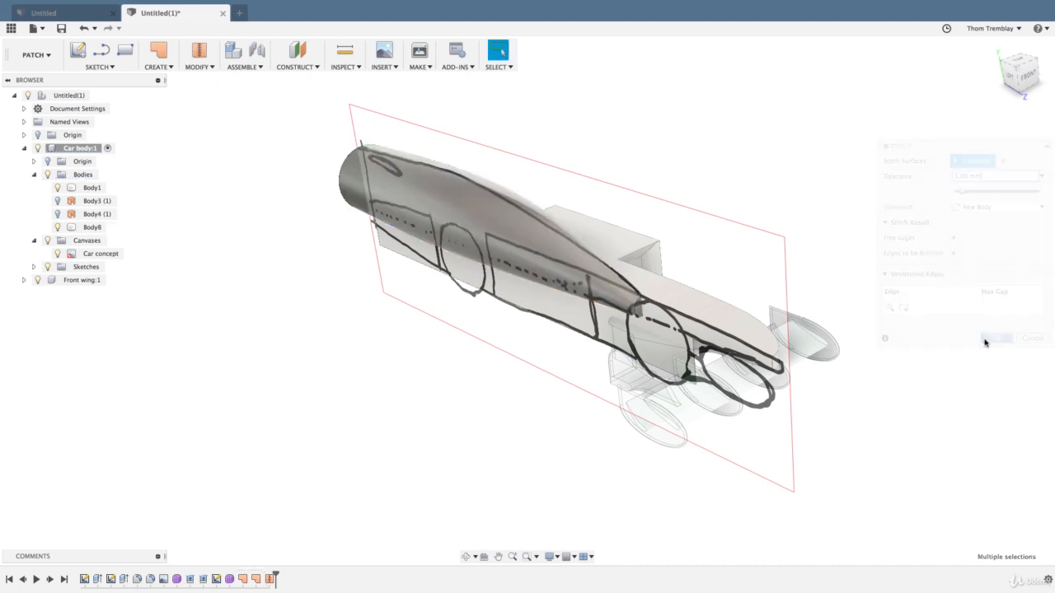
- Examine the car's interior with a section analysis on the centre plane, shifting the cut to about -0.306 mm, and discard the analysis
middle_click_drag(488, 344, 466, 337, "shift")
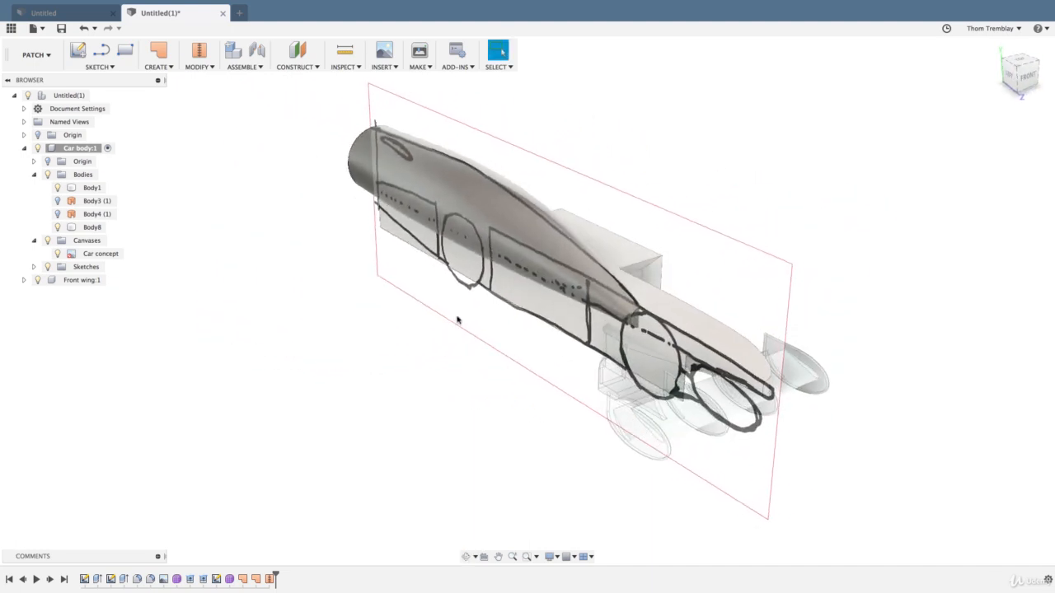
left_click(355, 67)
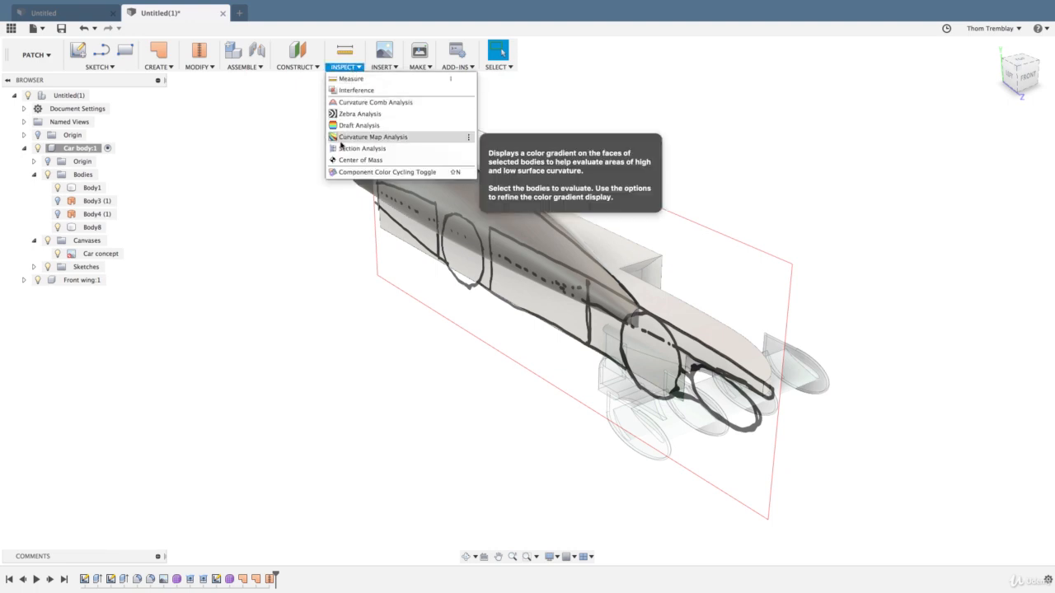
left_click(343, 148)
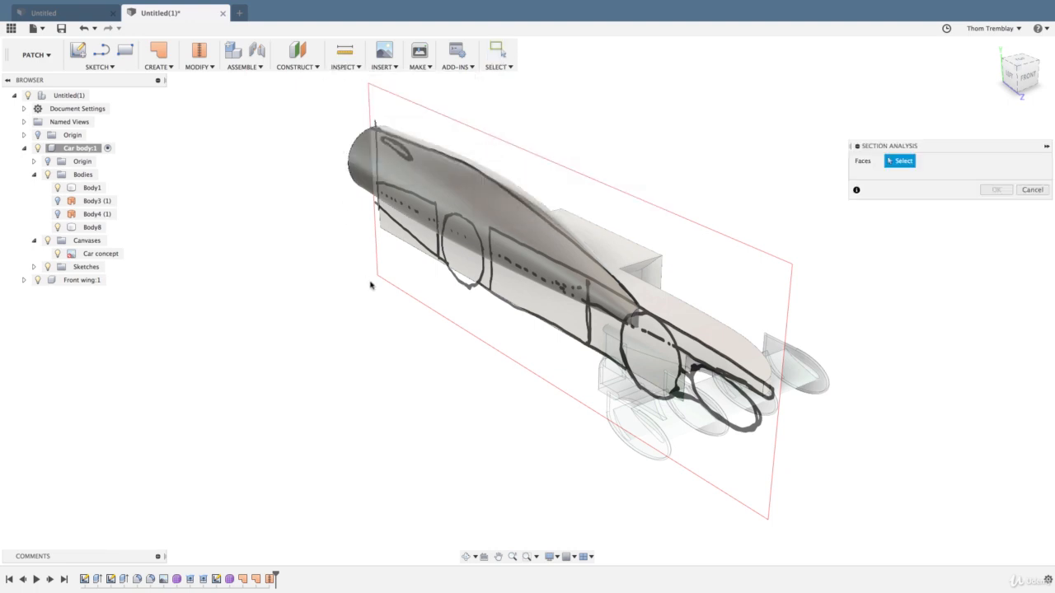
left_click(507, 292)
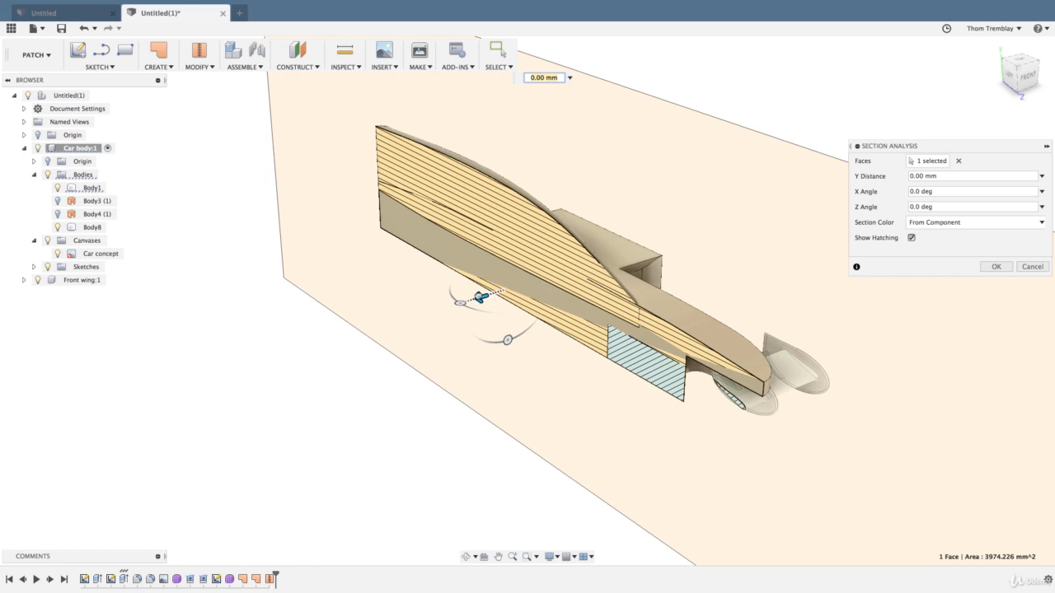
mouse_move(481, 297)
left_mouse_down()
mouse_move(437, 310)
mouse_move(537, 302)
mouse_move(486, 319)
left_mouse_up()
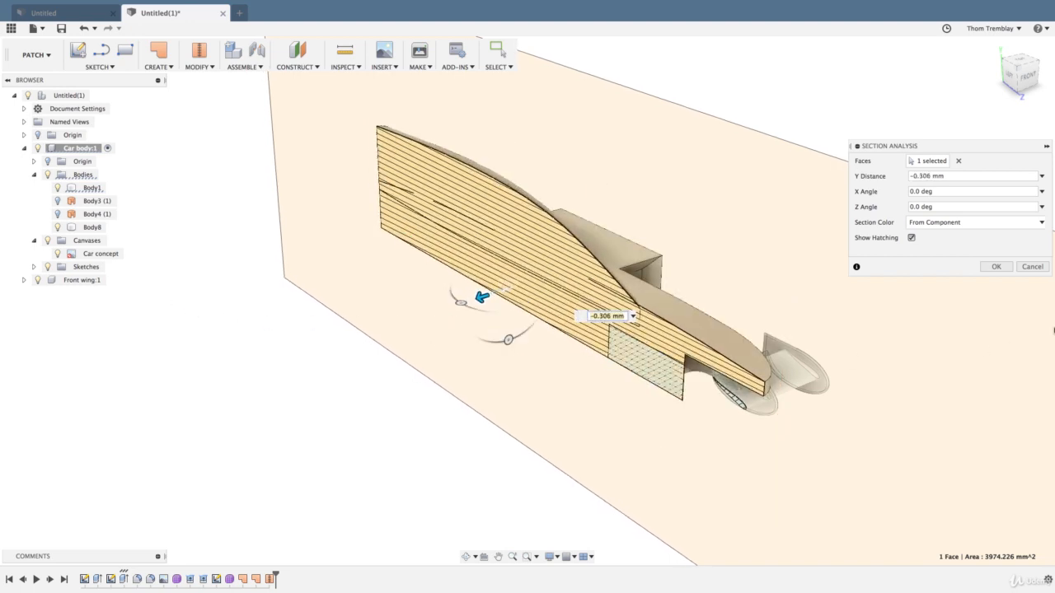
left_click(1033, 267)
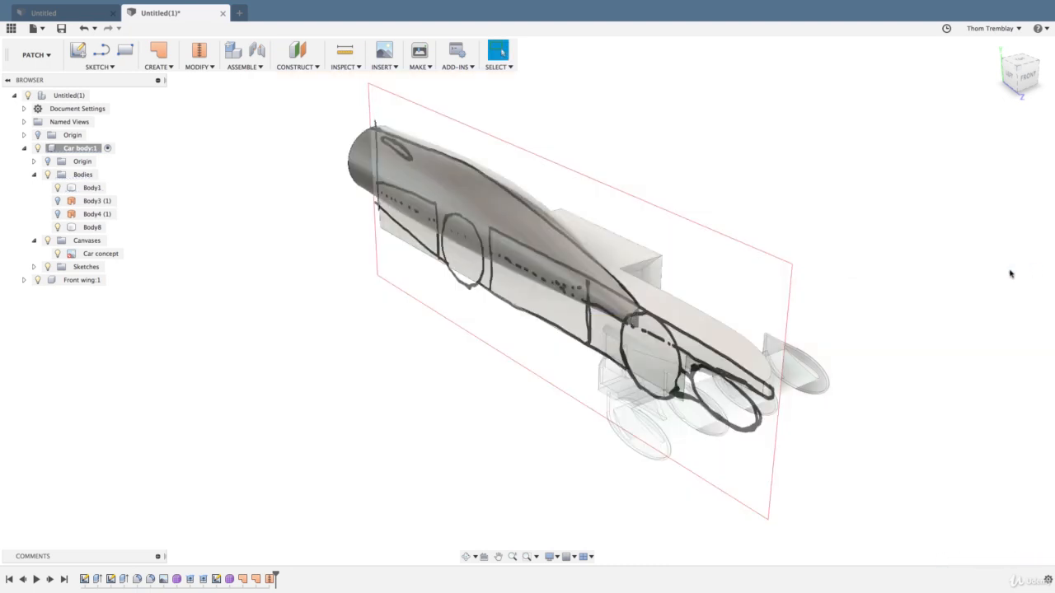
- Hide the Car concept canvas in the Car body component
left_click(995, 50)
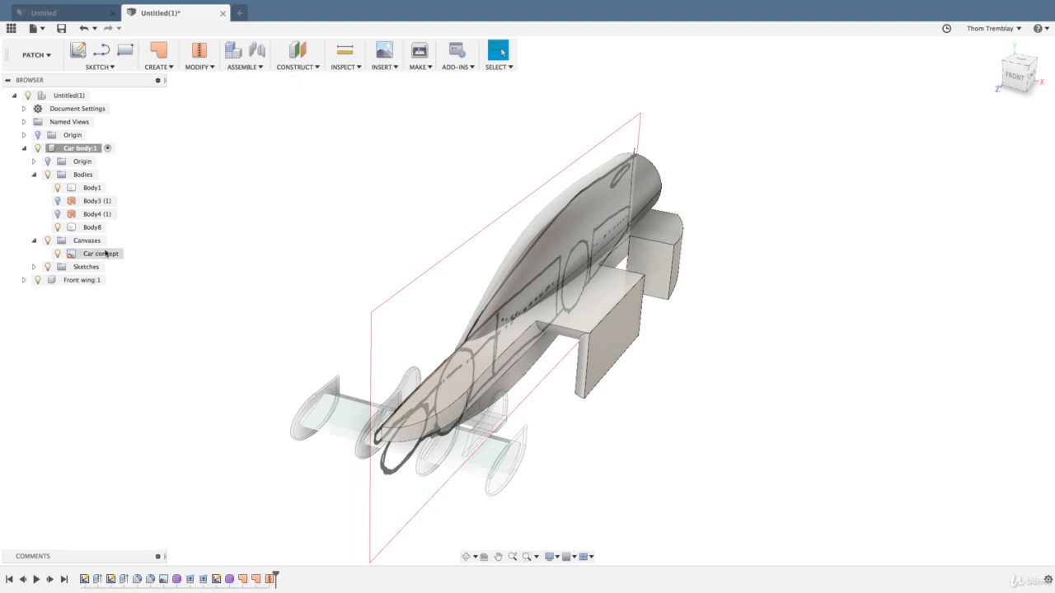
left_click(59, 253)
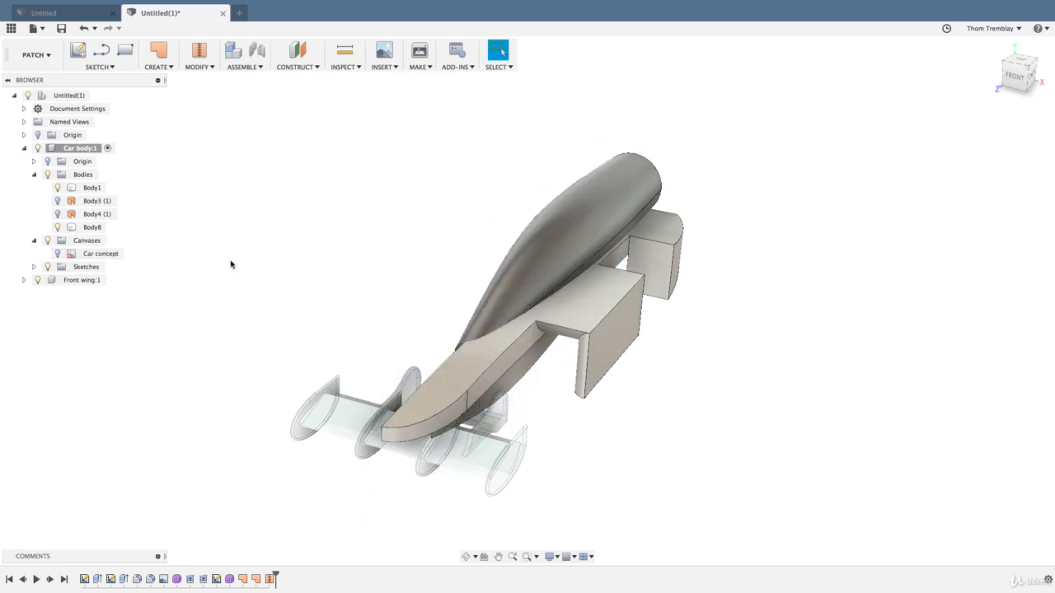
mouse_move(390, 266)
middle_mouse_down("shift")
mouse_move(341, 250)
mouse_move(405, 255)
middle_mouse_up("shift")
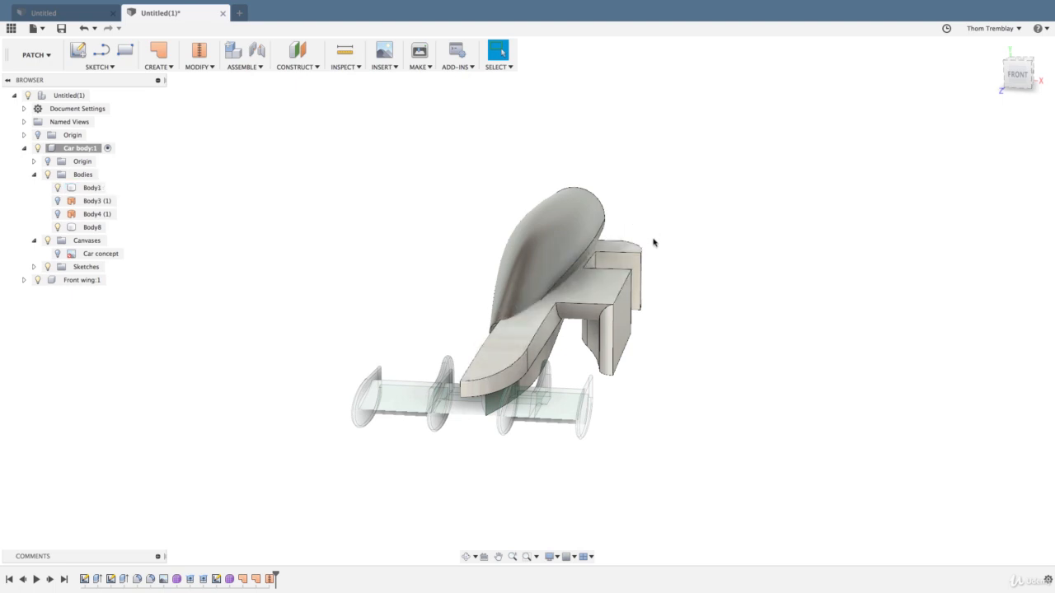
scroll(654, 243, "up", 5)
middle_click_drag(654, 244, 702, 187)
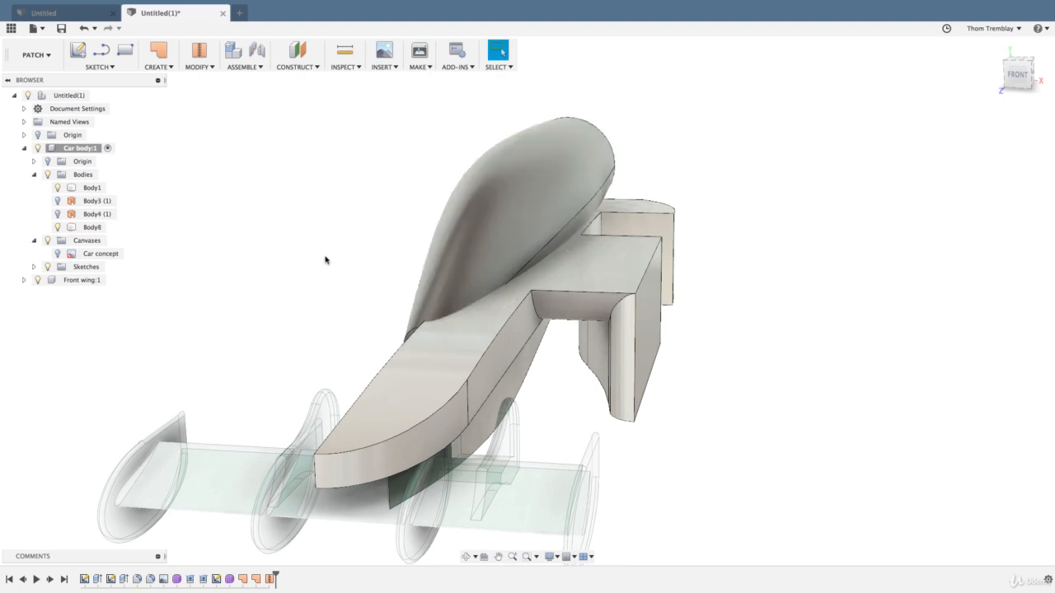
- Reopen the upper body form, scale two adjacent side faces near the rear to about 0.378, and finish the form
double_click(229, 579)
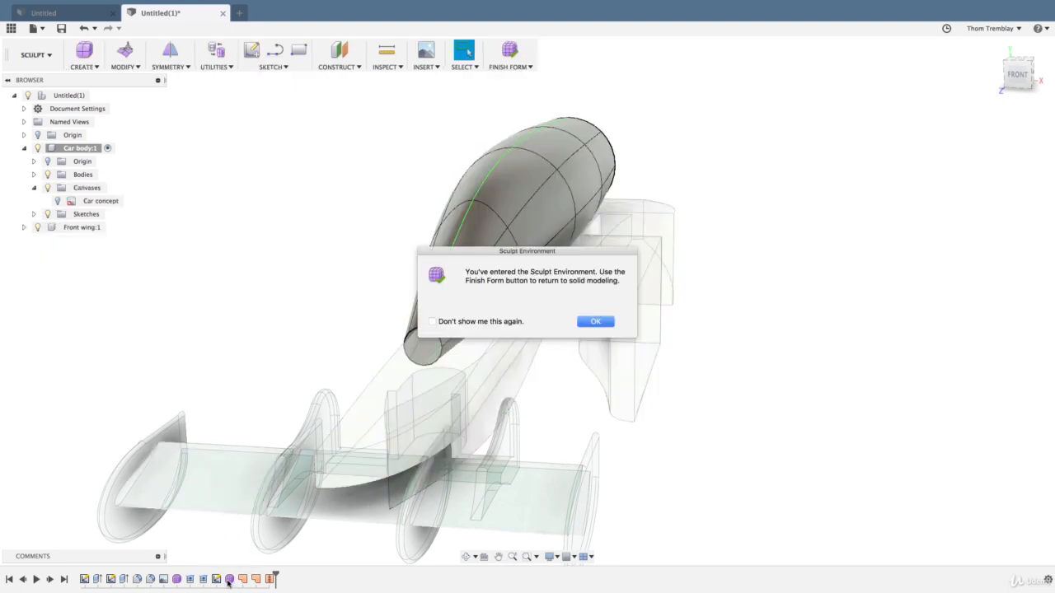
left_click(576, 323)
right_click(721, 155)
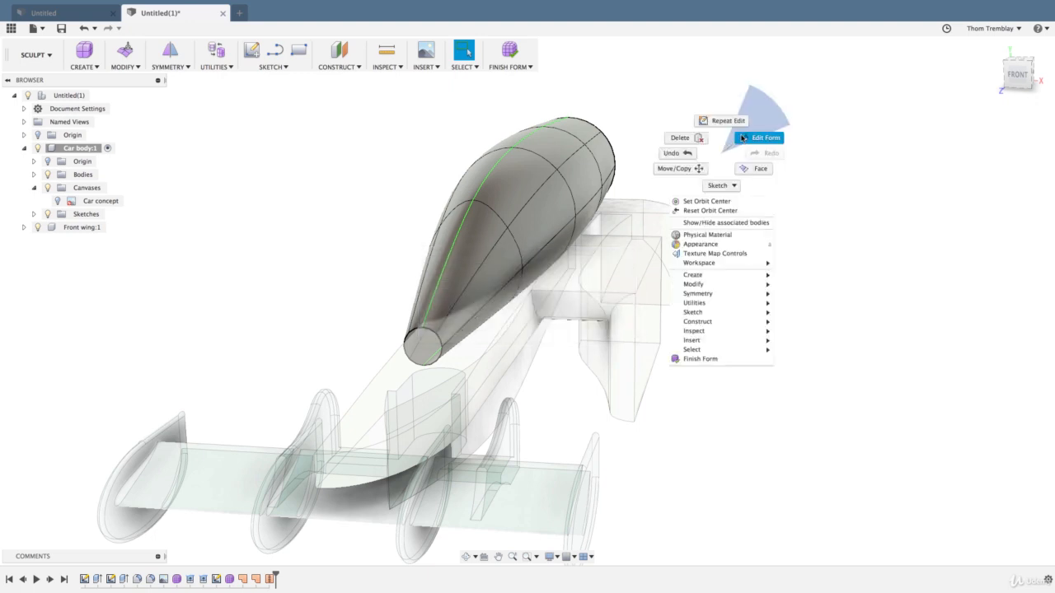
left_click(750, 137)
left_click(595, 169)
left_click(602, 206, "shift")
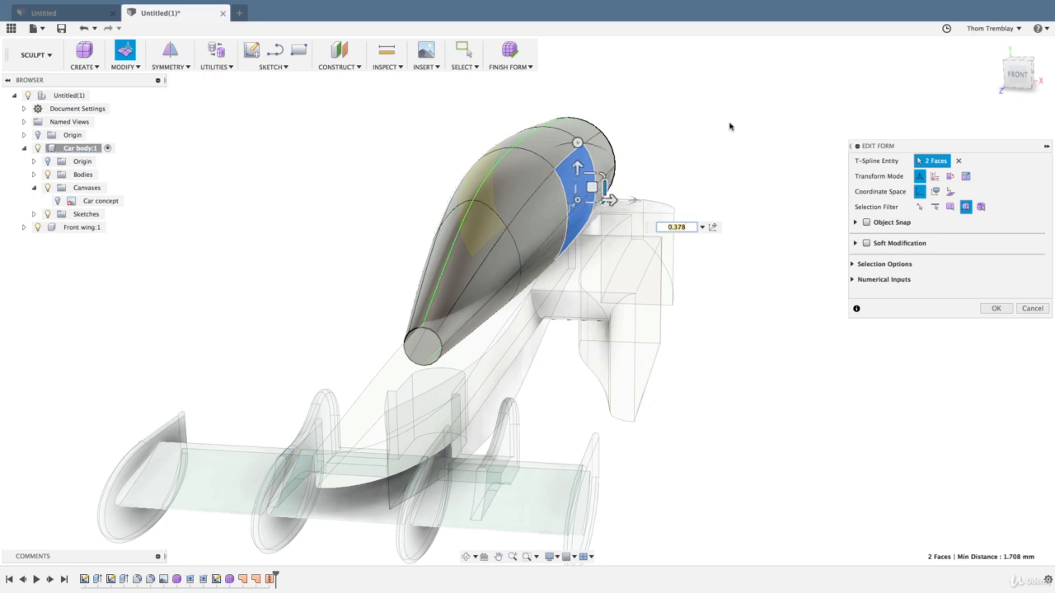
key("Return")
left_click(510, 51)
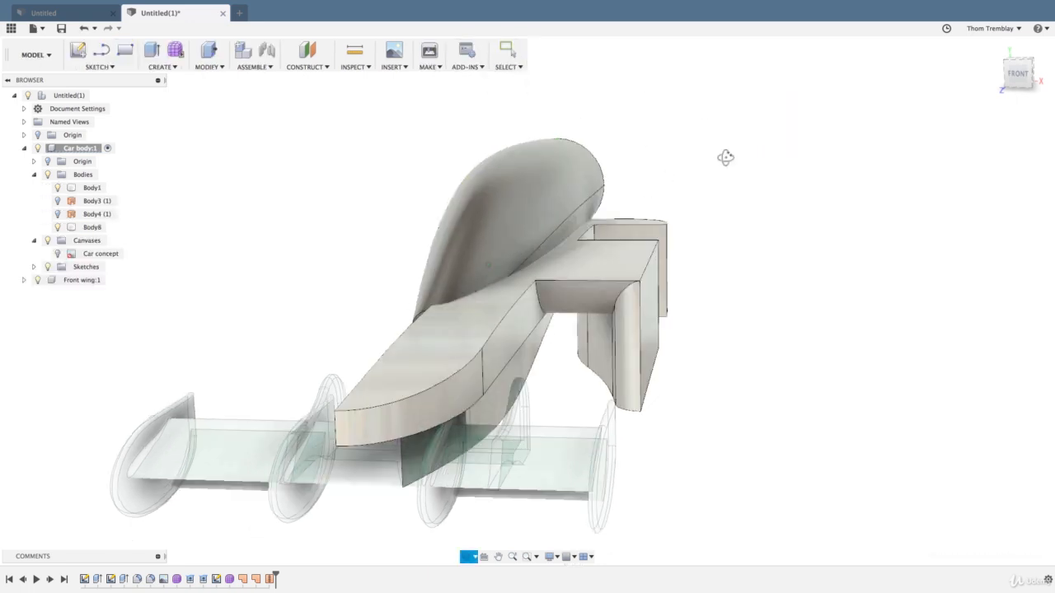
middle_click_drag(726, 157, 738, 174, "shift")
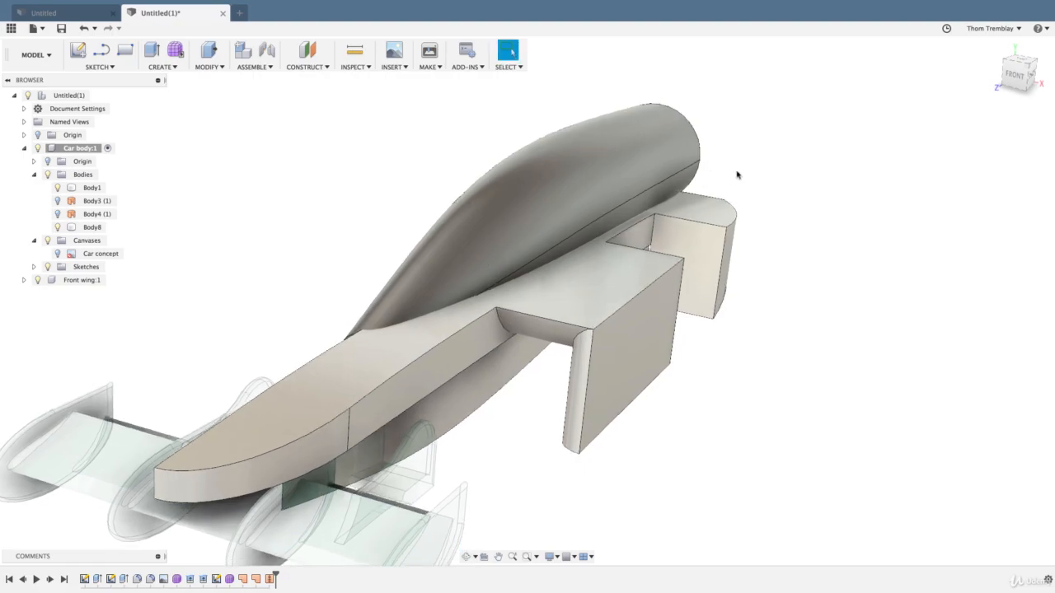